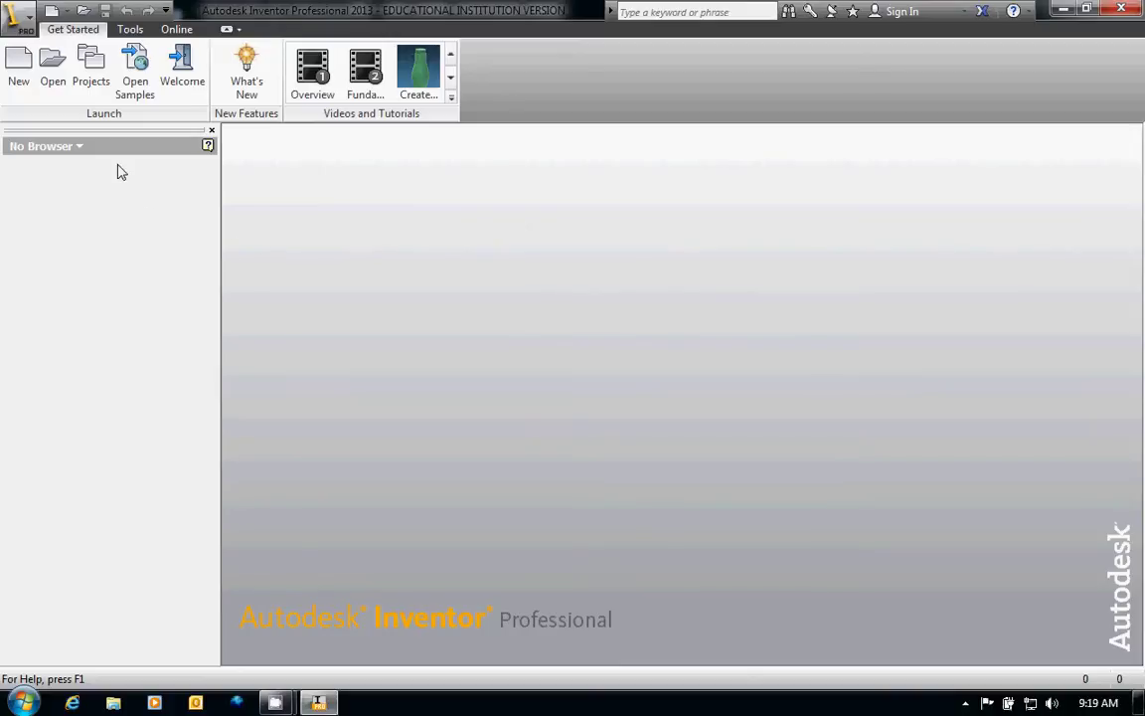
- Start a new file and choose the Standard.ipt part template
left_click(22, 69)
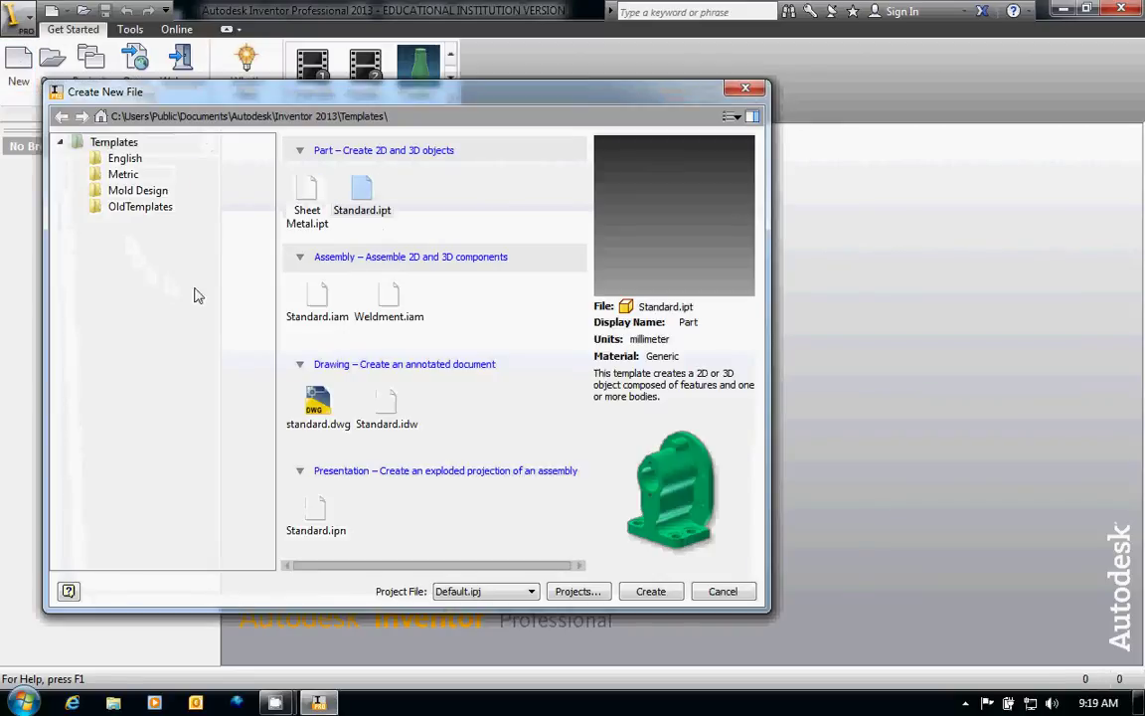
left_click(366, 199)
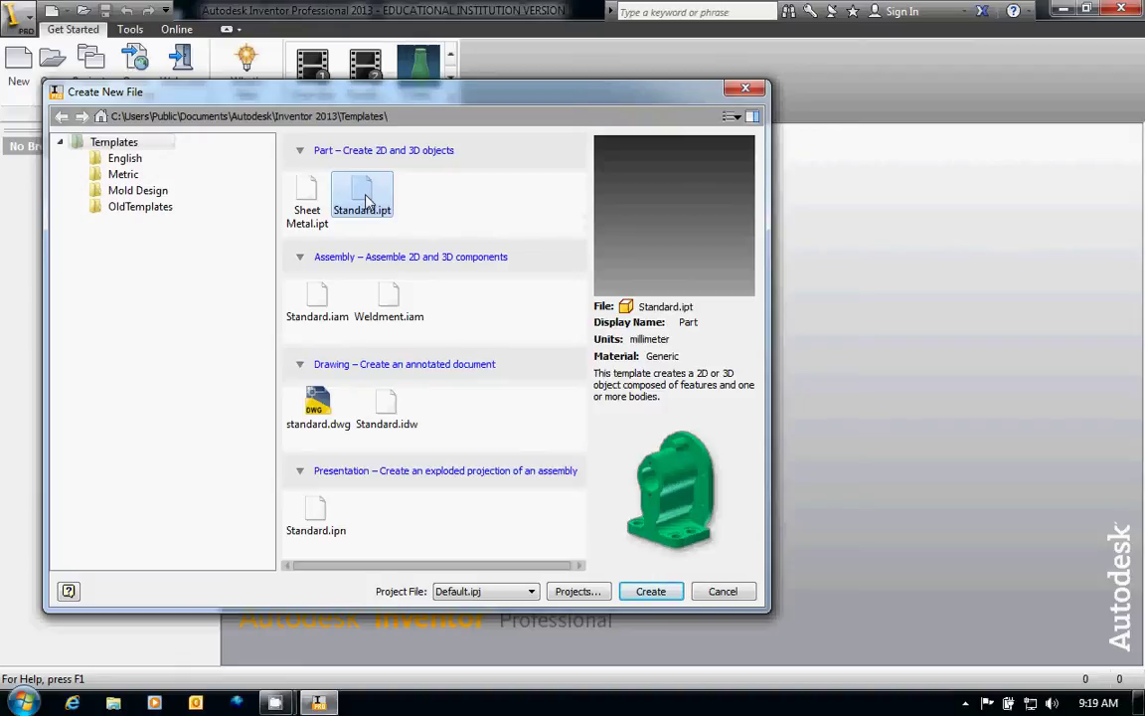
- Create the blank part Part1 from the Standard.ipt template
left_click(651, 591)
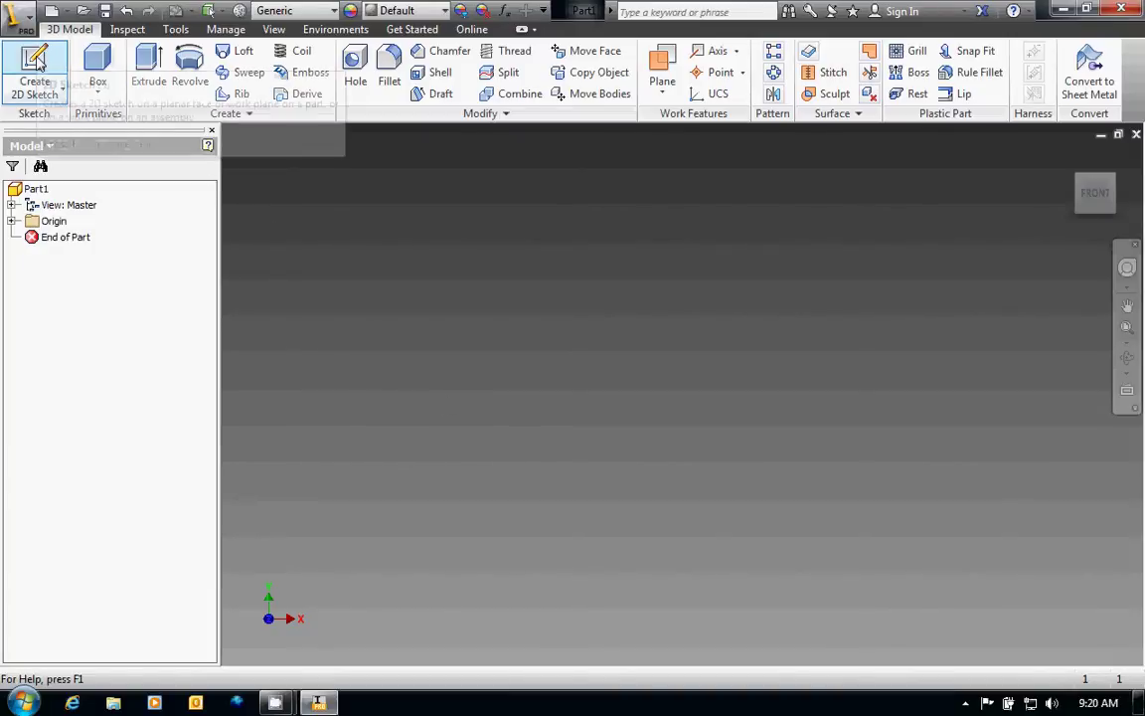
- Start Sketch1 on the vertical origin plane and draw a two-point rectangle from the origin
left_click(38, 63)
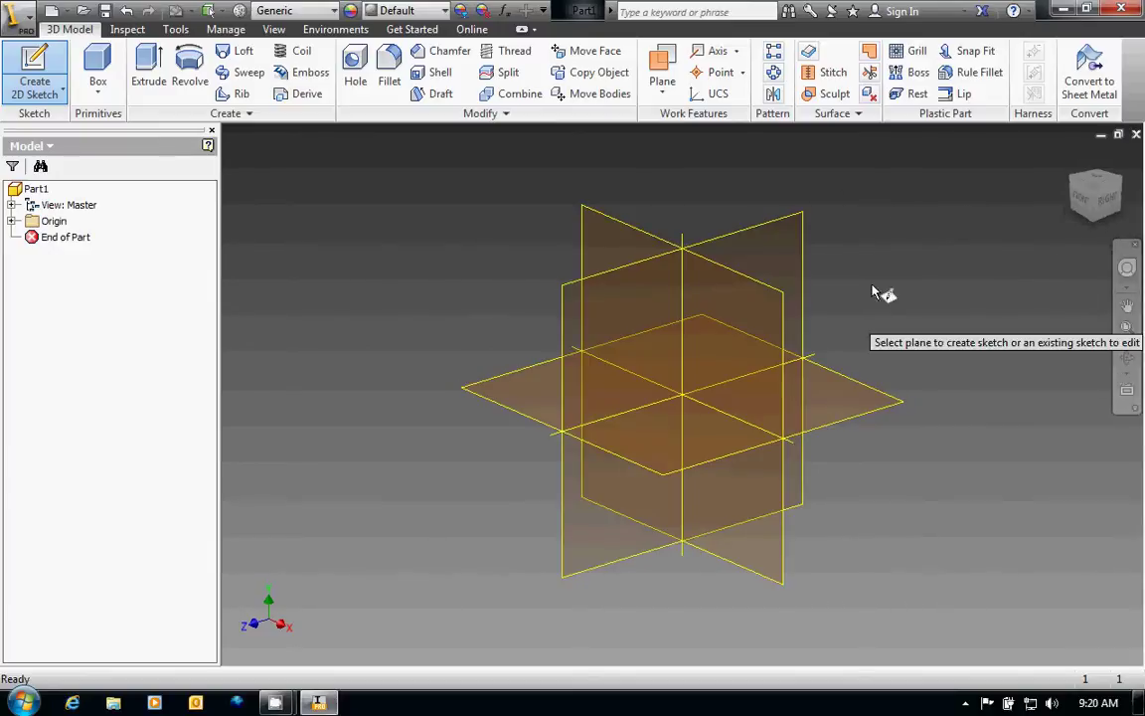
left_click(607, 234)
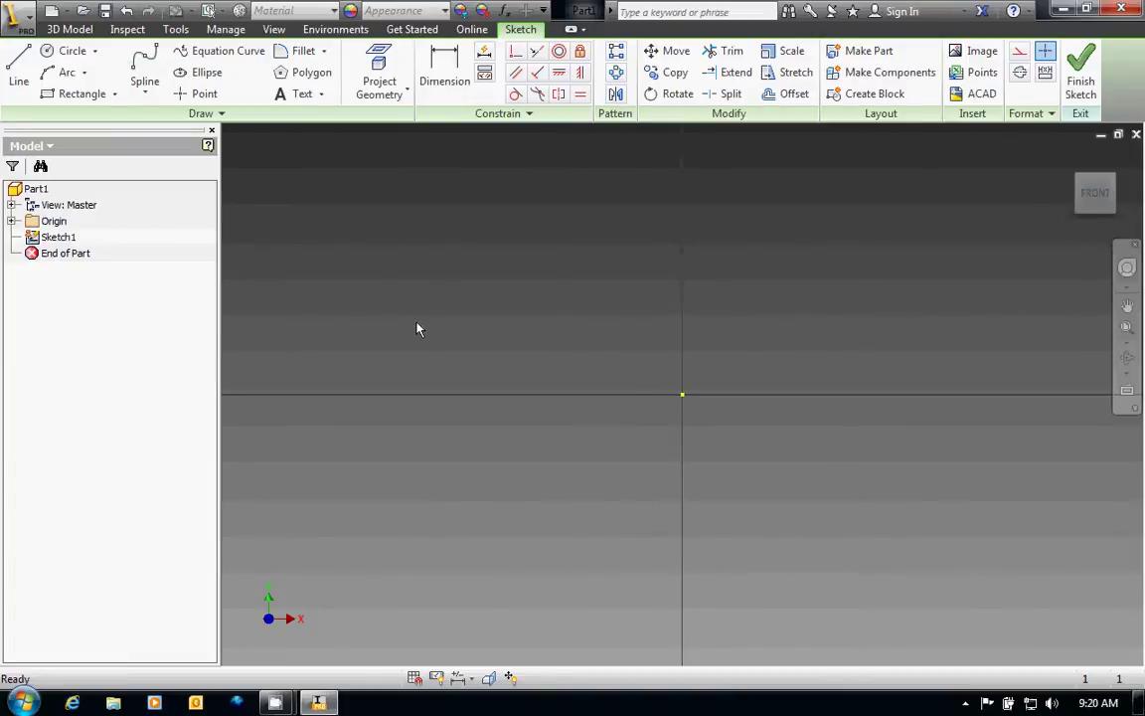
left_click(85, 96)
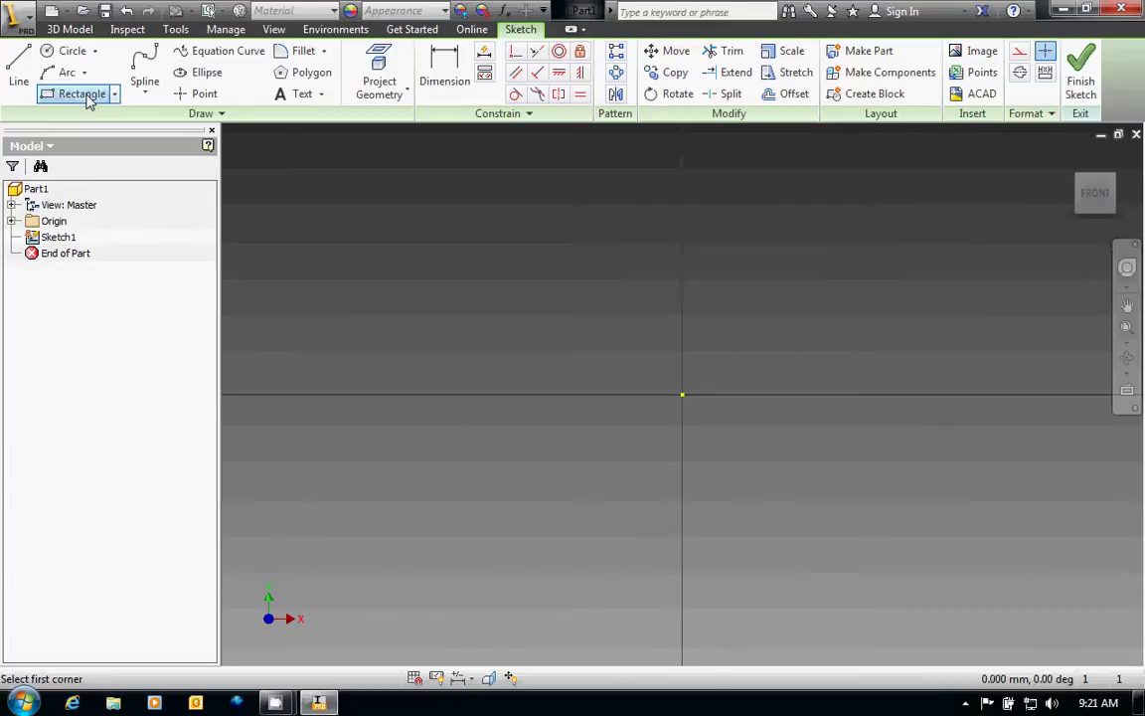
left_click(682, 395)
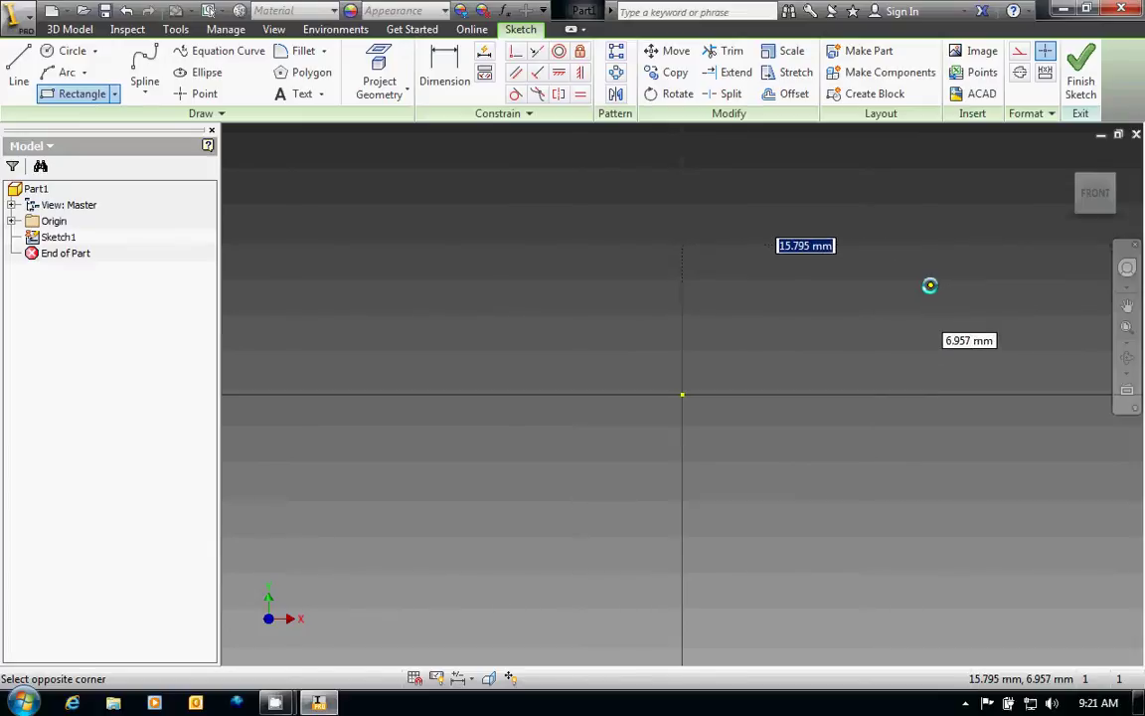
left_click(930, 285)
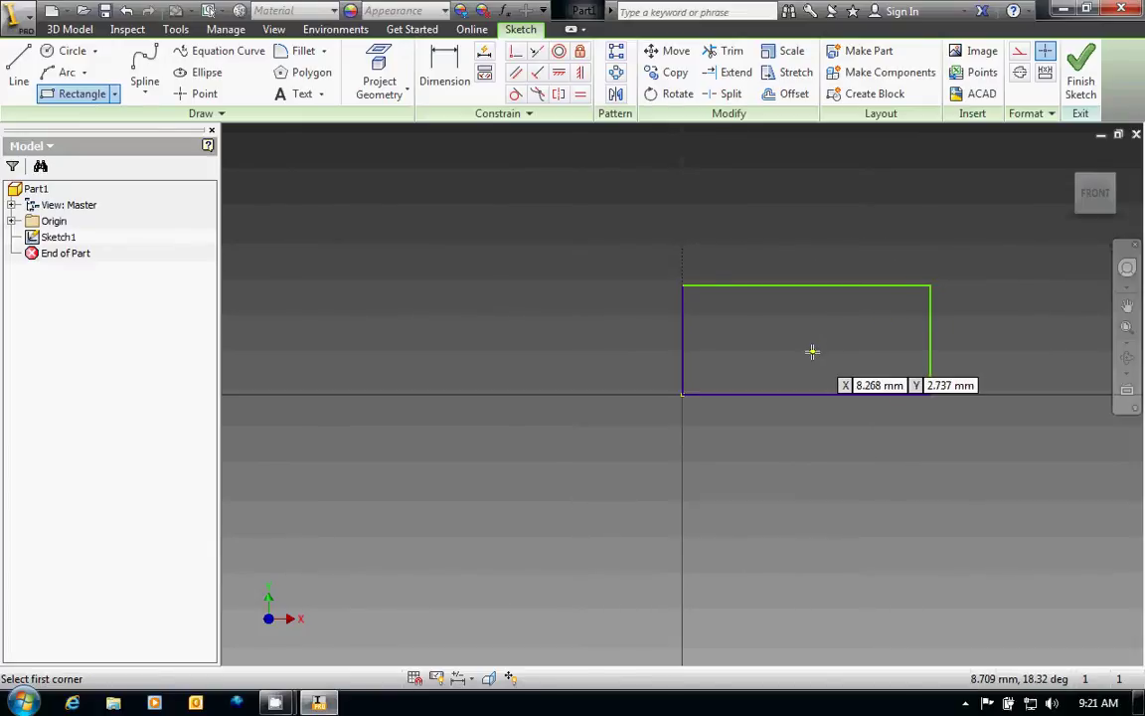
scroll(812, 351, "up", 5)
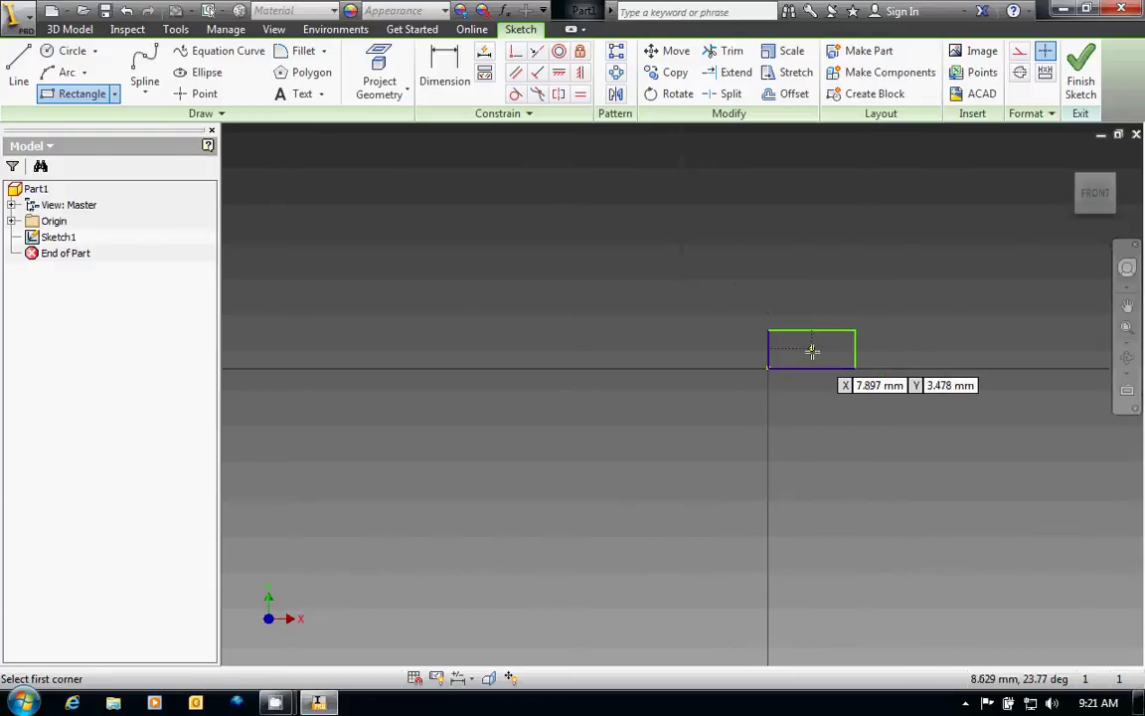
middle_click_drag(812, 351, 656, 375)
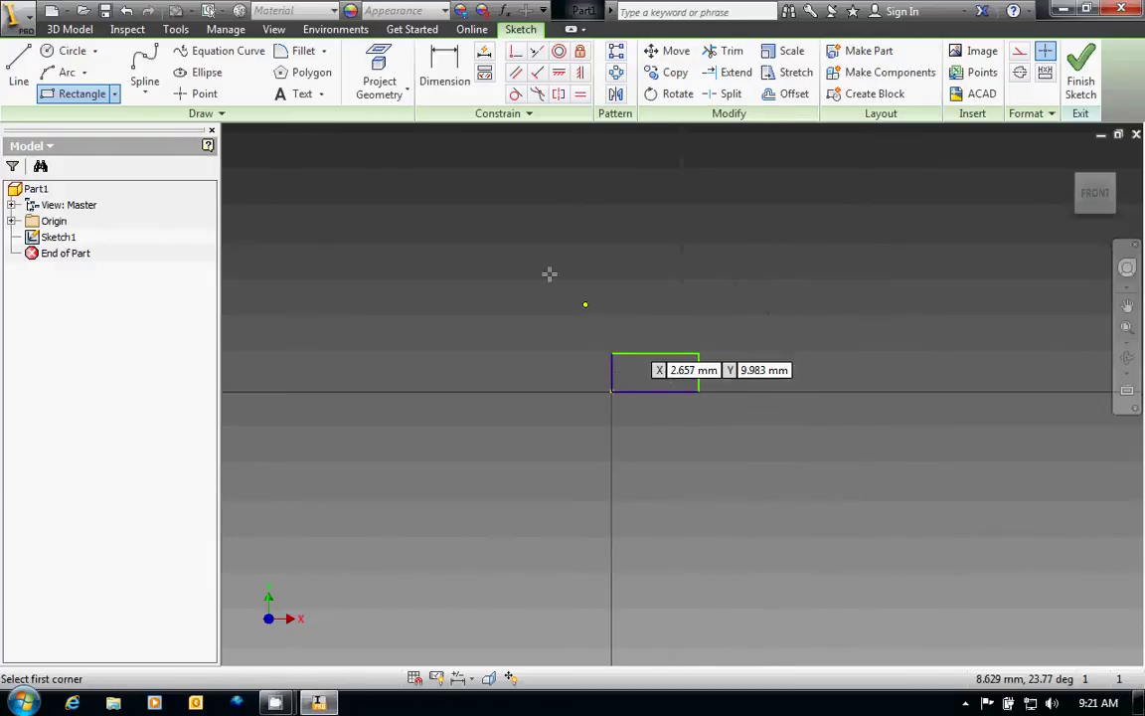
- Dimension the rectangle's top edge to 100 mm wide
left_click(455, 84)
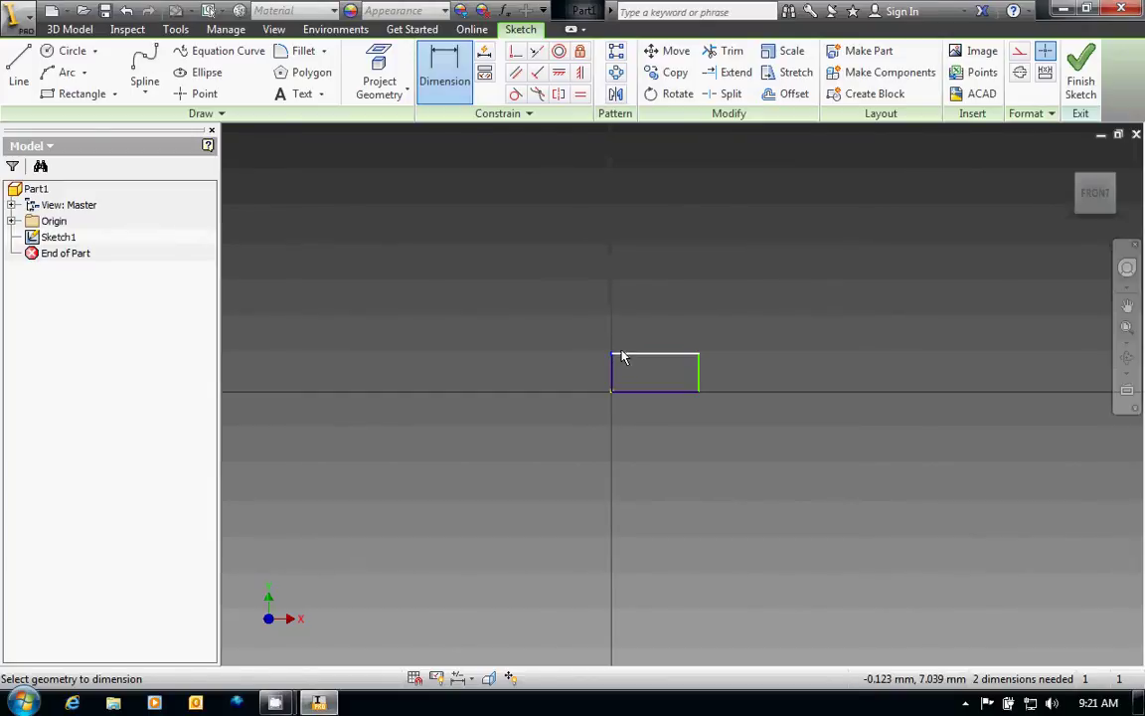
left_click(698, 354)
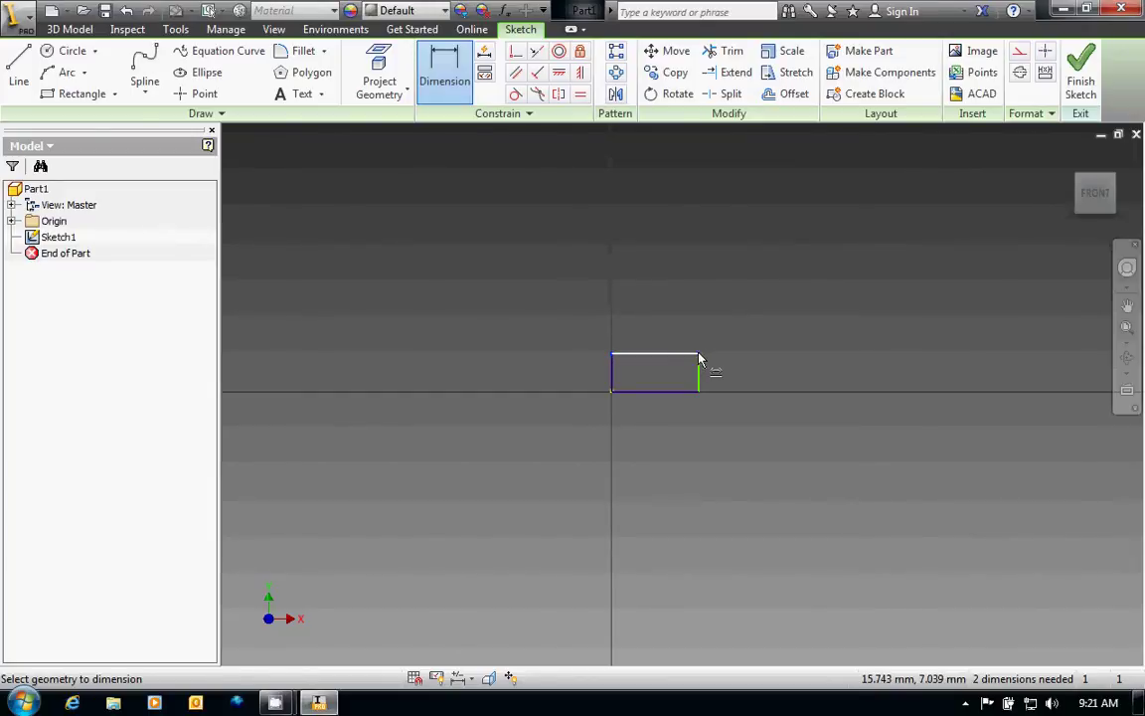
left_click(656, 336)
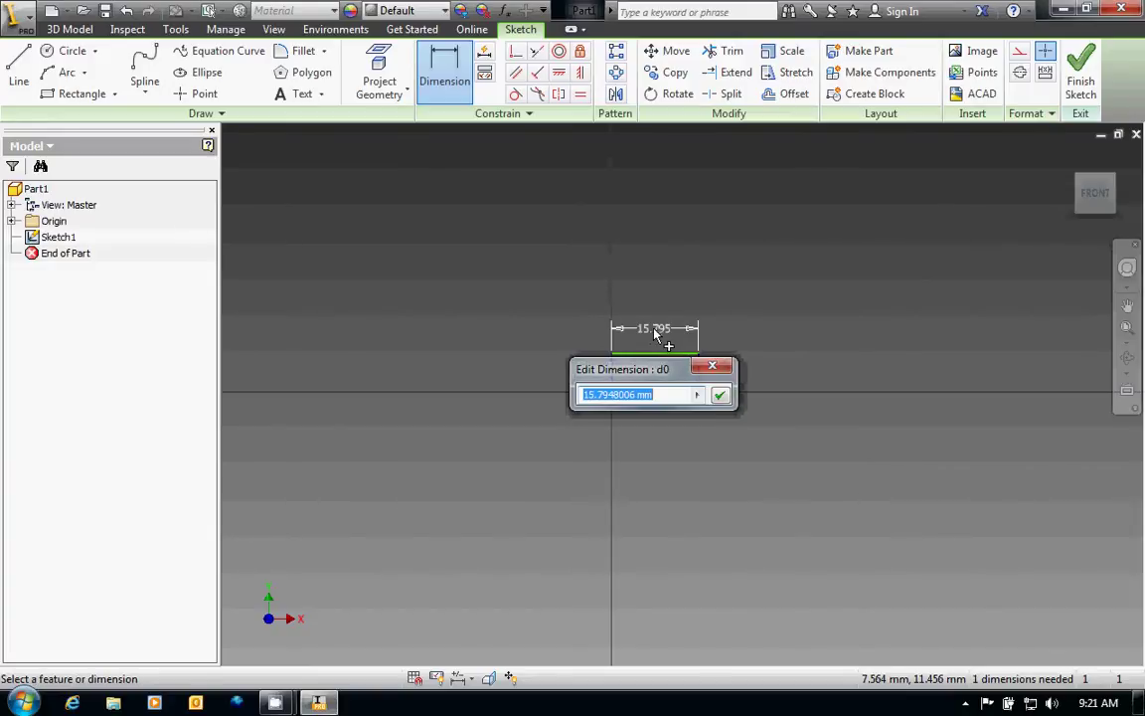
type("100mm")
key("Return")
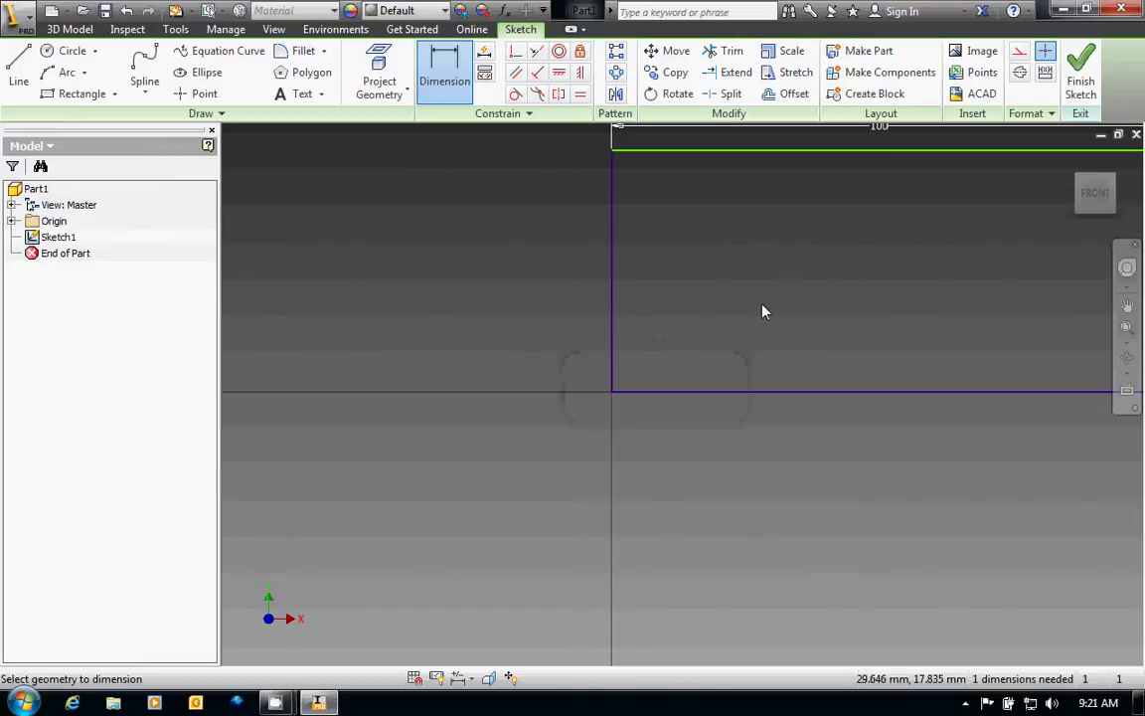
scroll(765, 301, "down", 3)
scroll(772, 301, "up", 3)
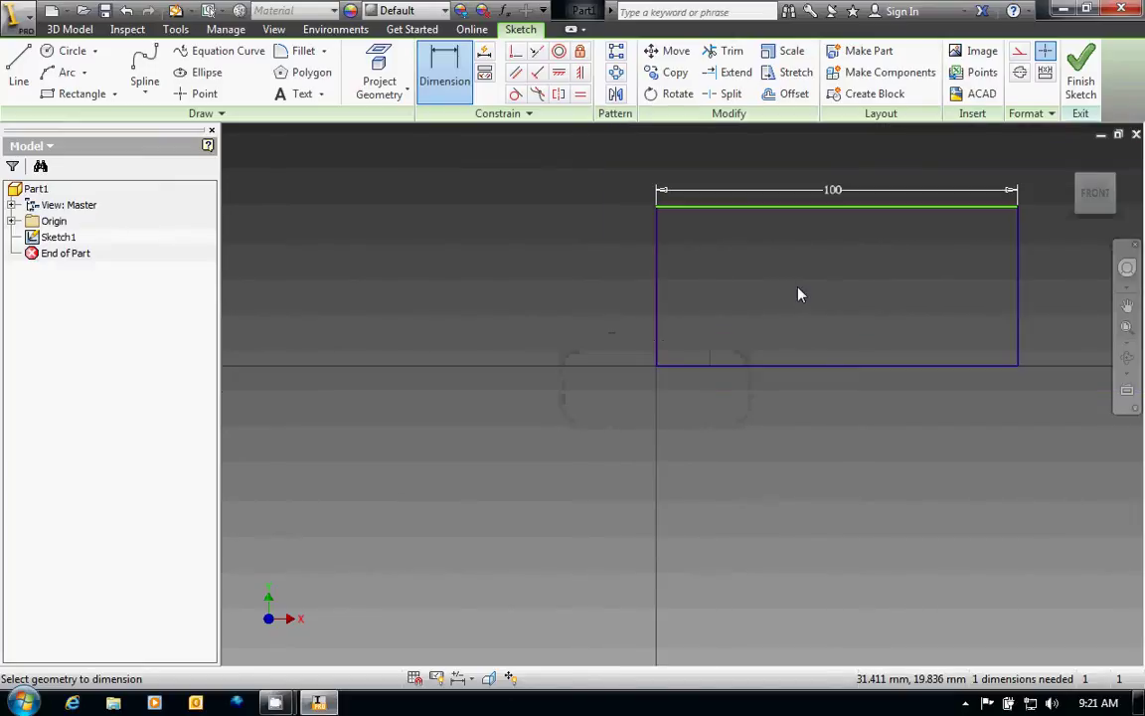
middle_click_drag(772, 303, 634, 360)
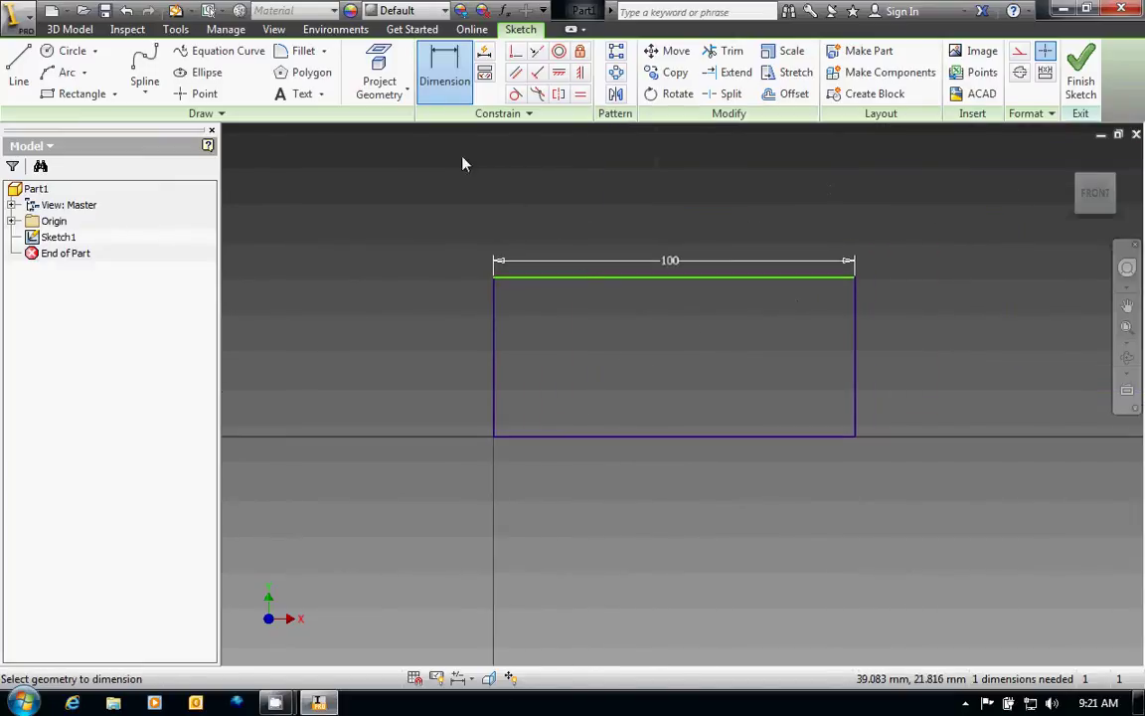
- Dimension the rectangle's right edge to 50 mm tall
left_click(451, 85)
left_click(855, 435)
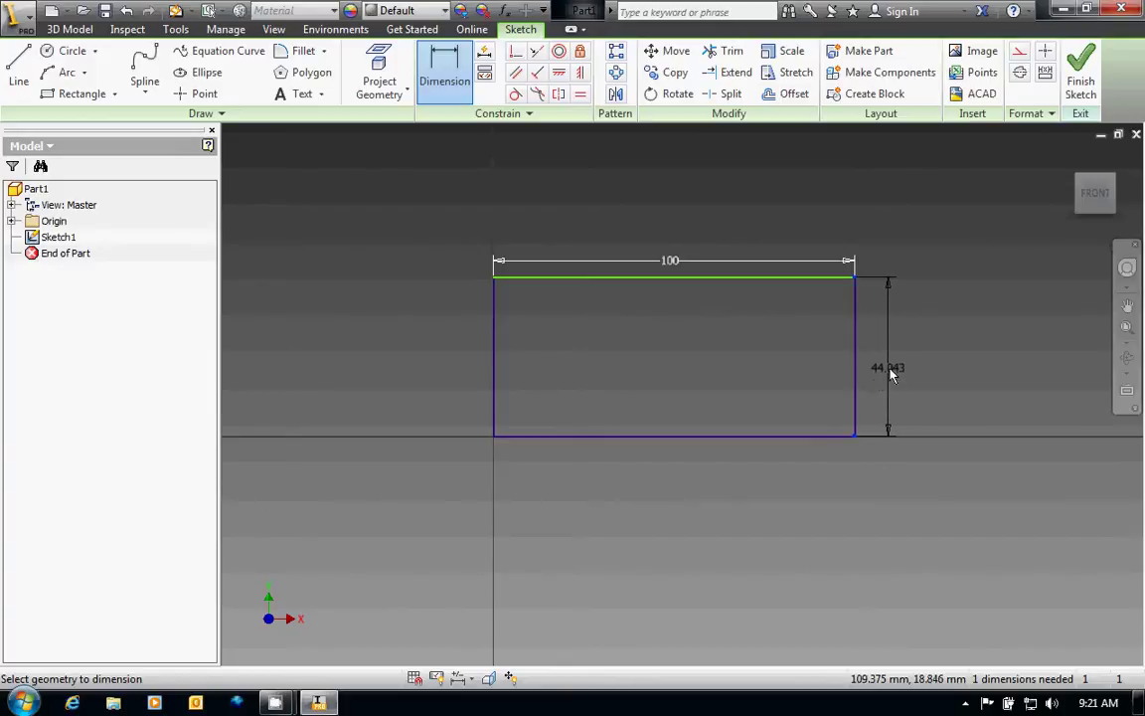
left_click(891, 375)
type("50mm")
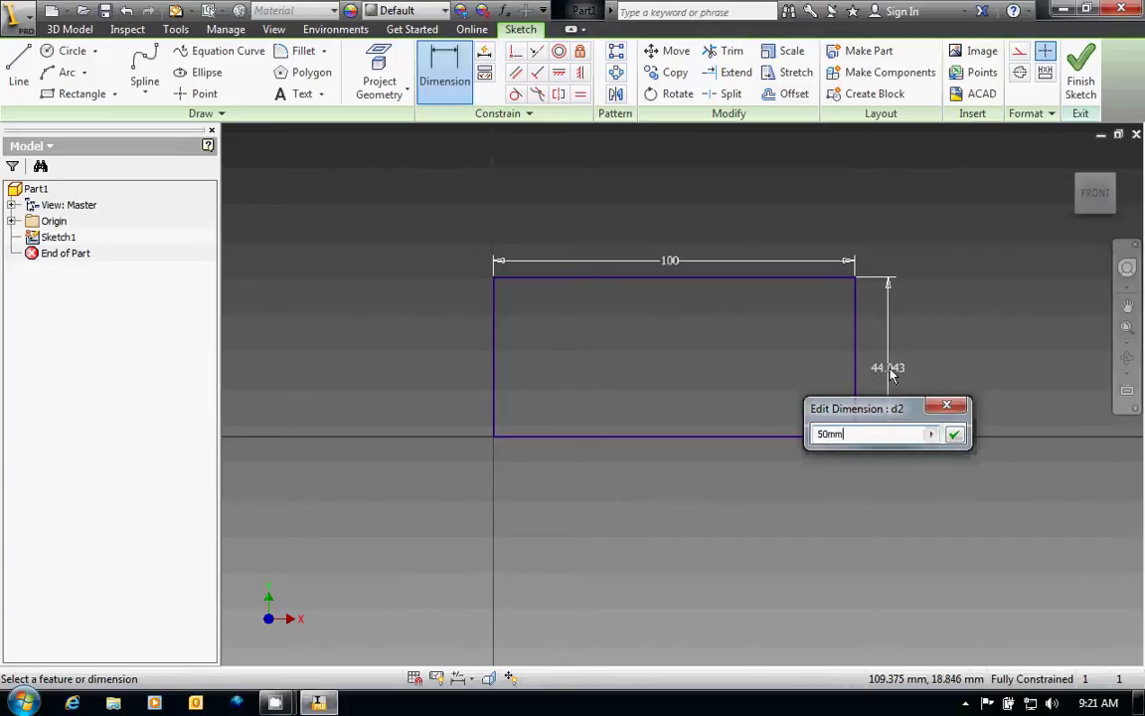
key("Return")
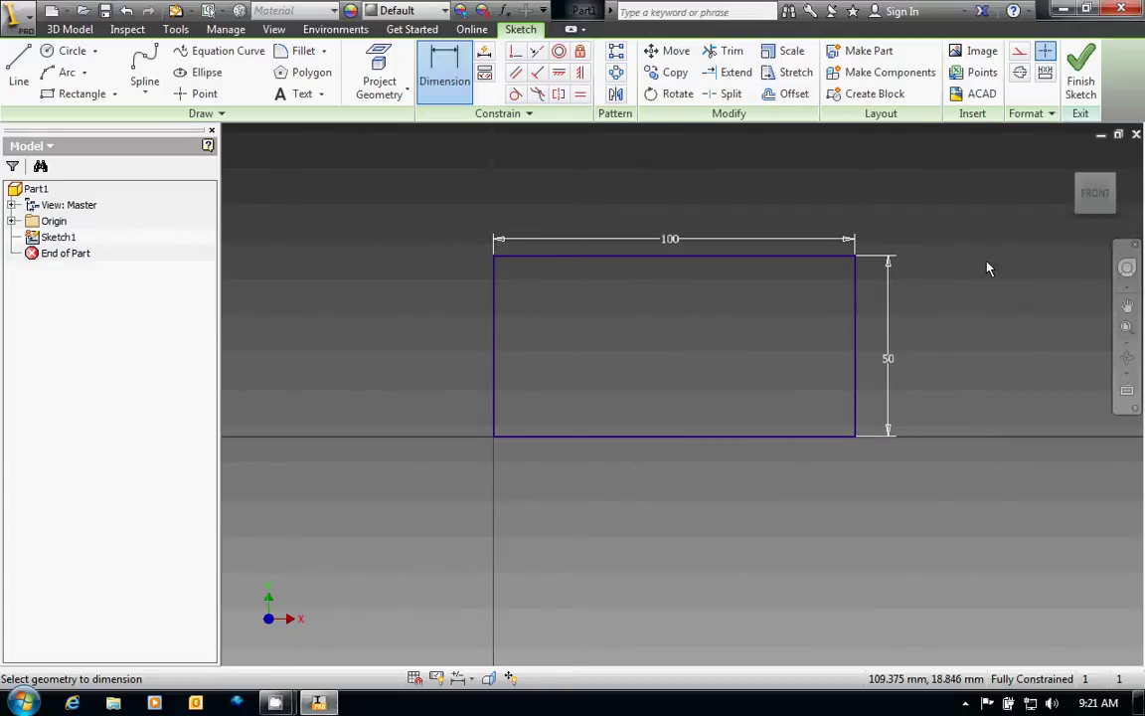
- Finish Sketch1 and extrude the 100 × 50 rectangle 30 mm into a block
left_click(1078, 87)
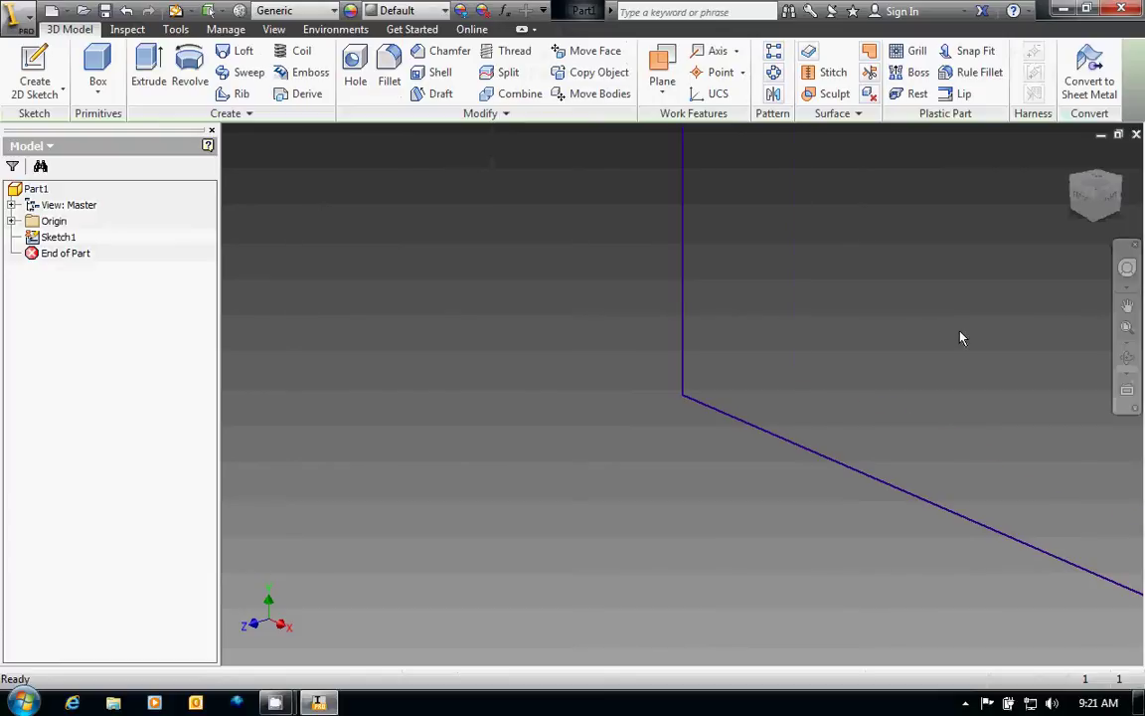
middle_click_drag(960, 338, 672, 374)
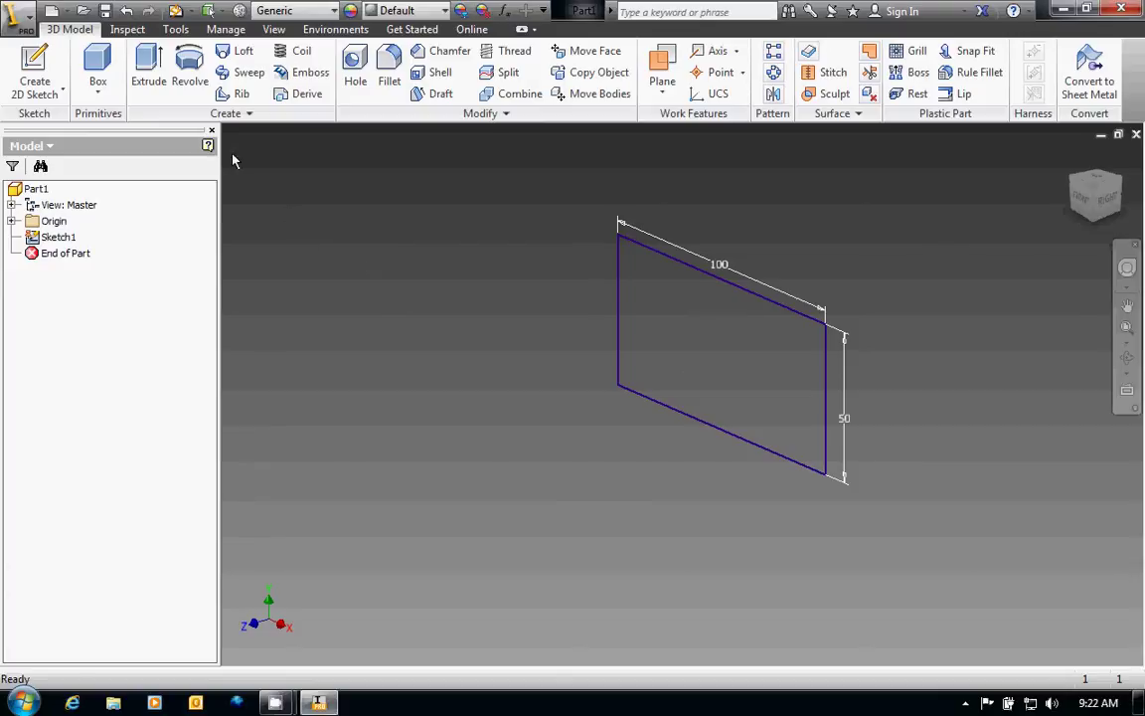
left_click(149, 74)
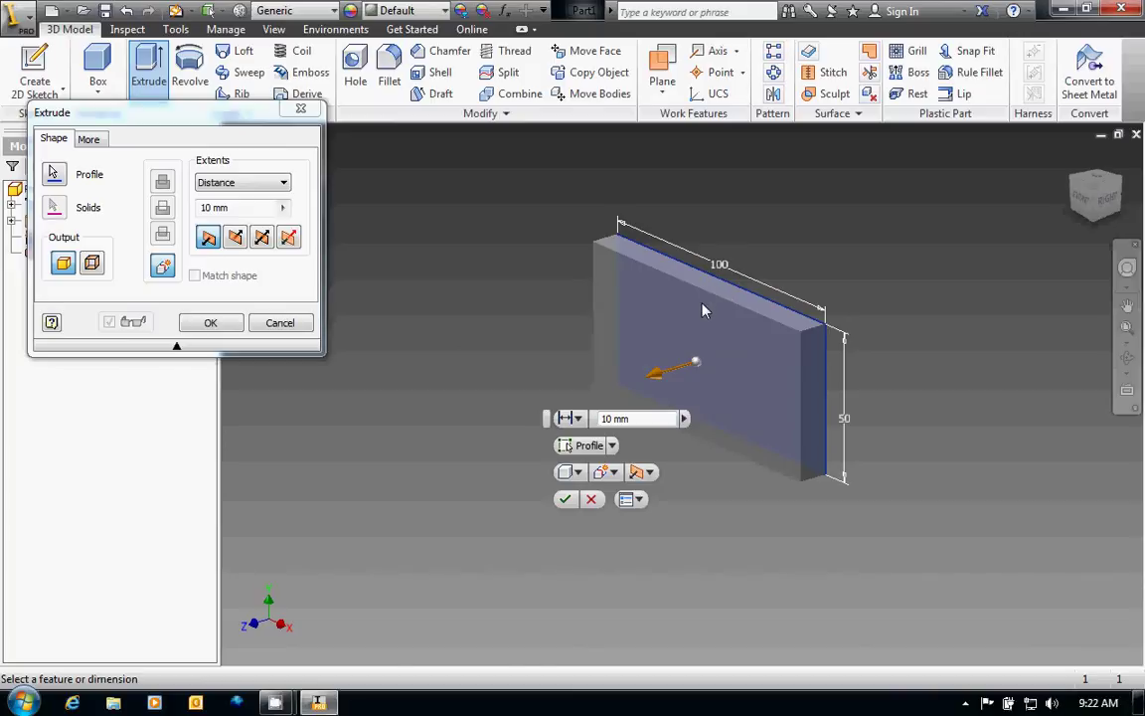
type("30")
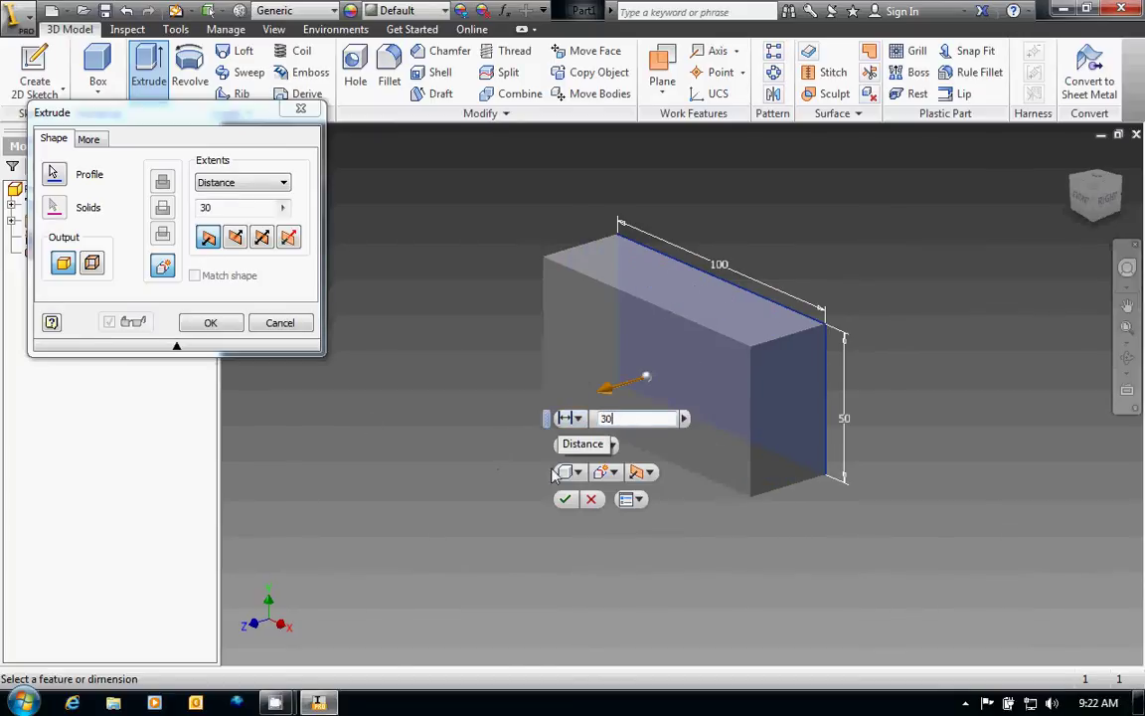
left_click(565, 499)
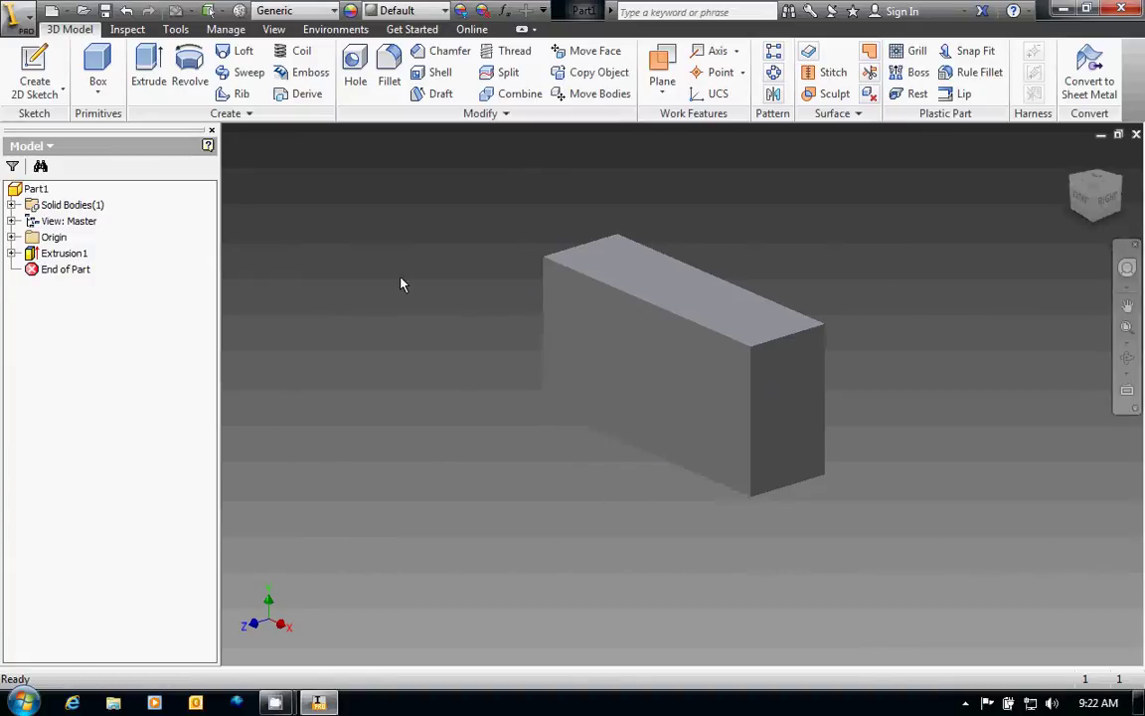
- Start Sketch2 on the block's front face and draw a larger and smaller concentric circle
left_click(35, 65)
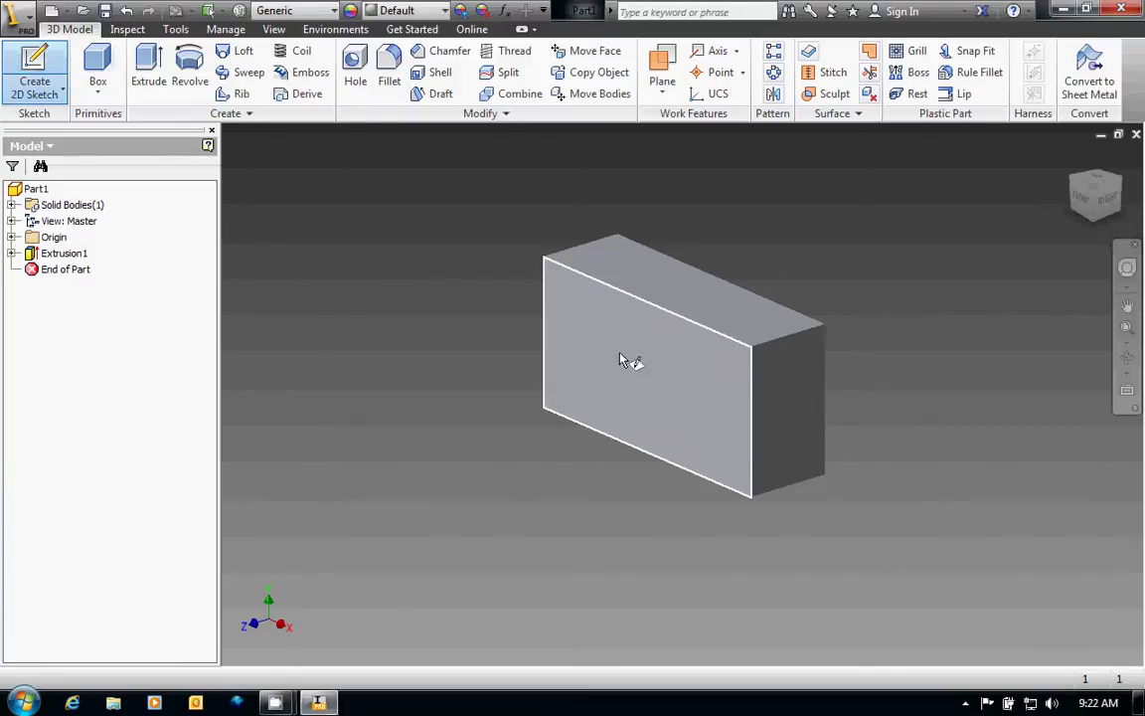
left_click(651, 370)
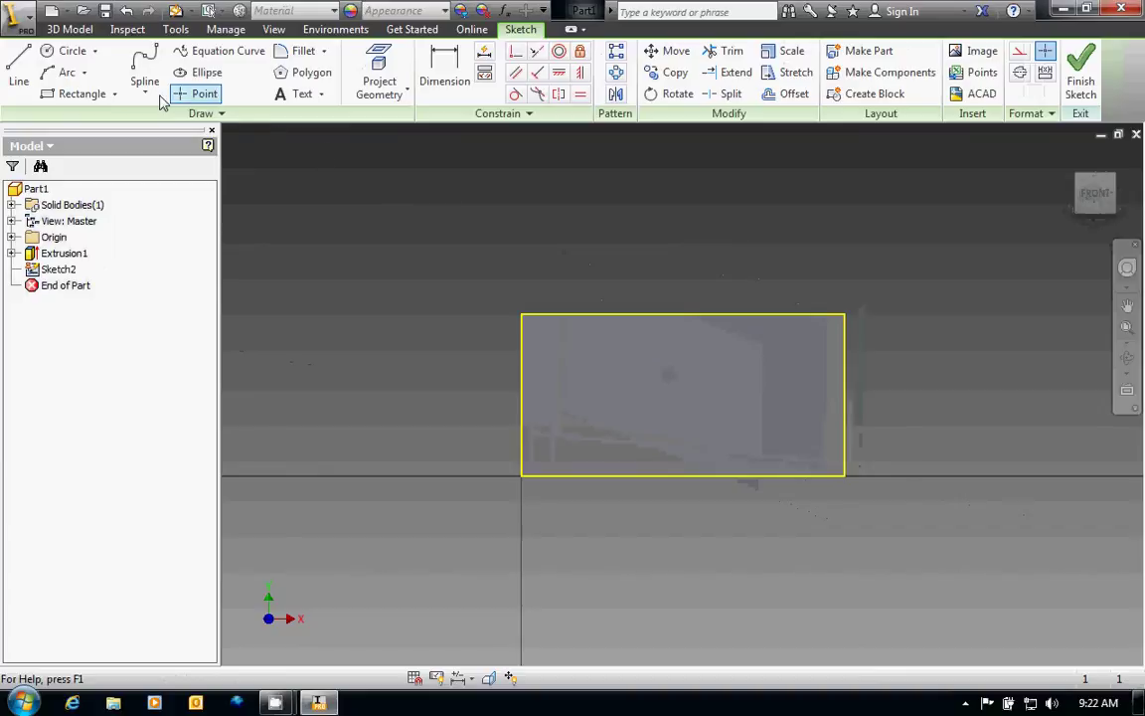
left_click(73, 52)
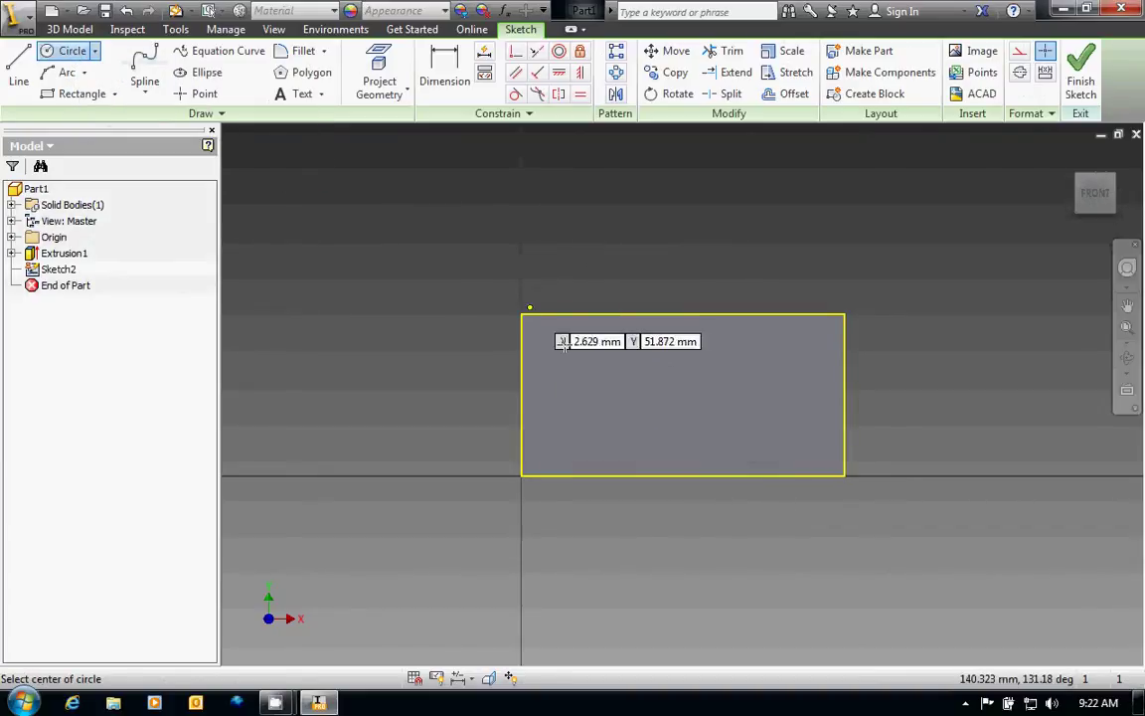
left_click(682, 401)
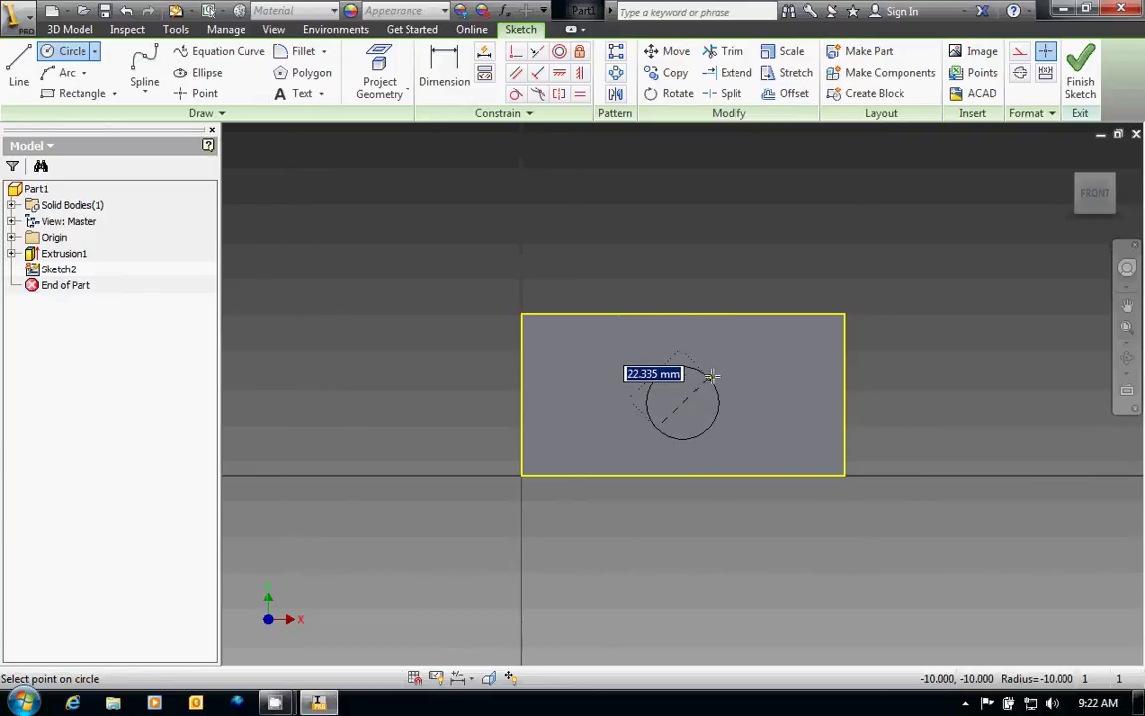
left_click(731, 371)
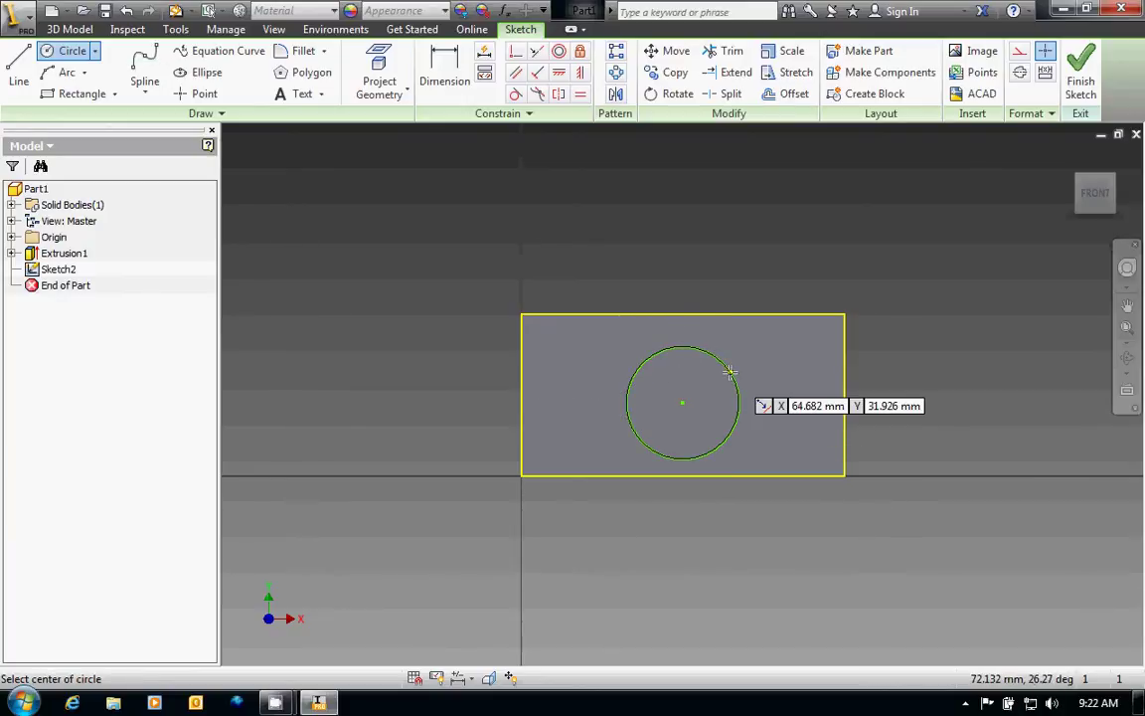
left_click(684, 401)
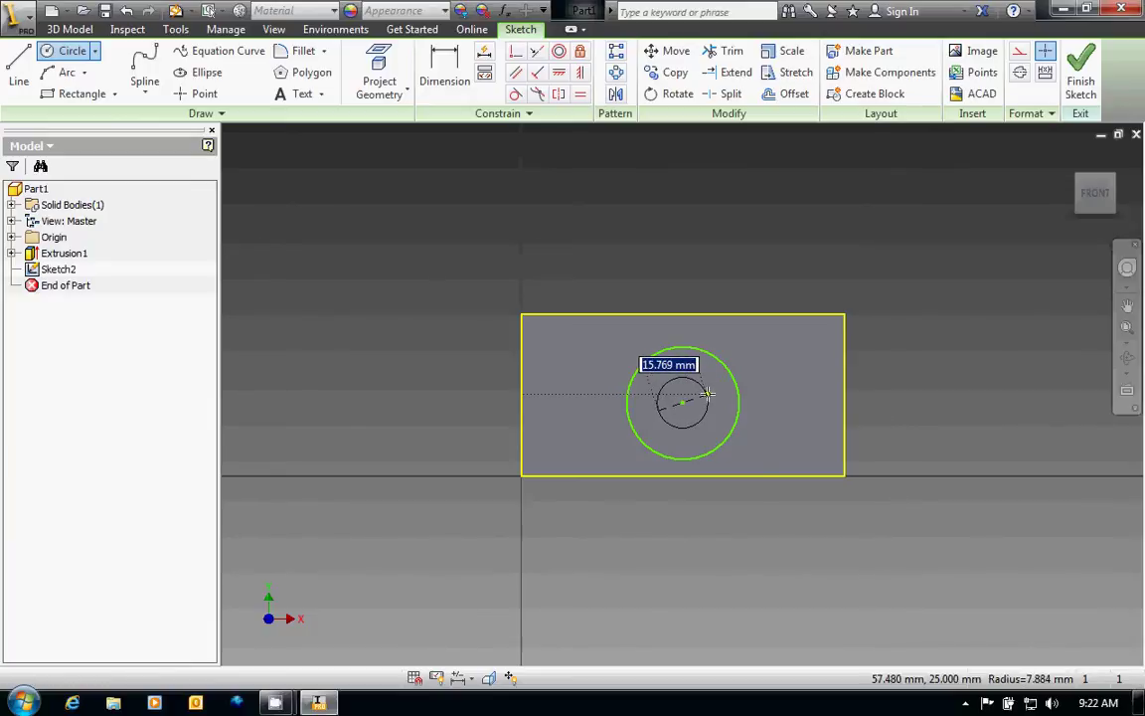
left_click(706, 395)
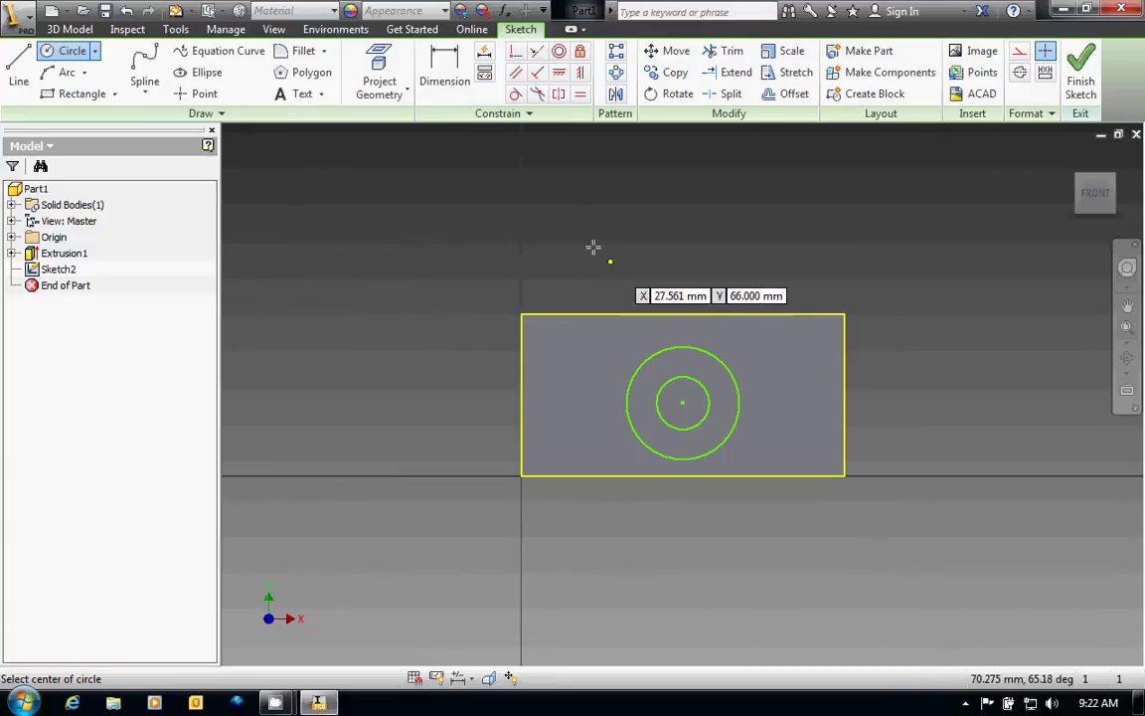
- Give the outer circle a 40 mm diameter and the inner circle 16 mm
left_click(452, 77)
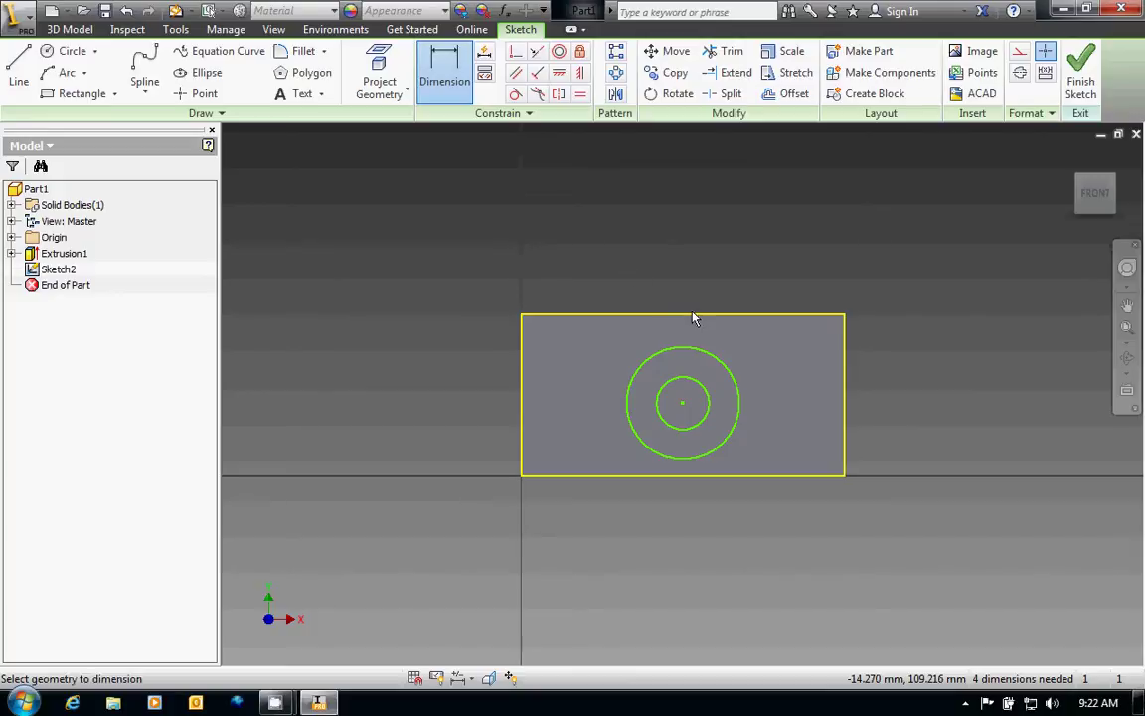
left_click(725, 367)
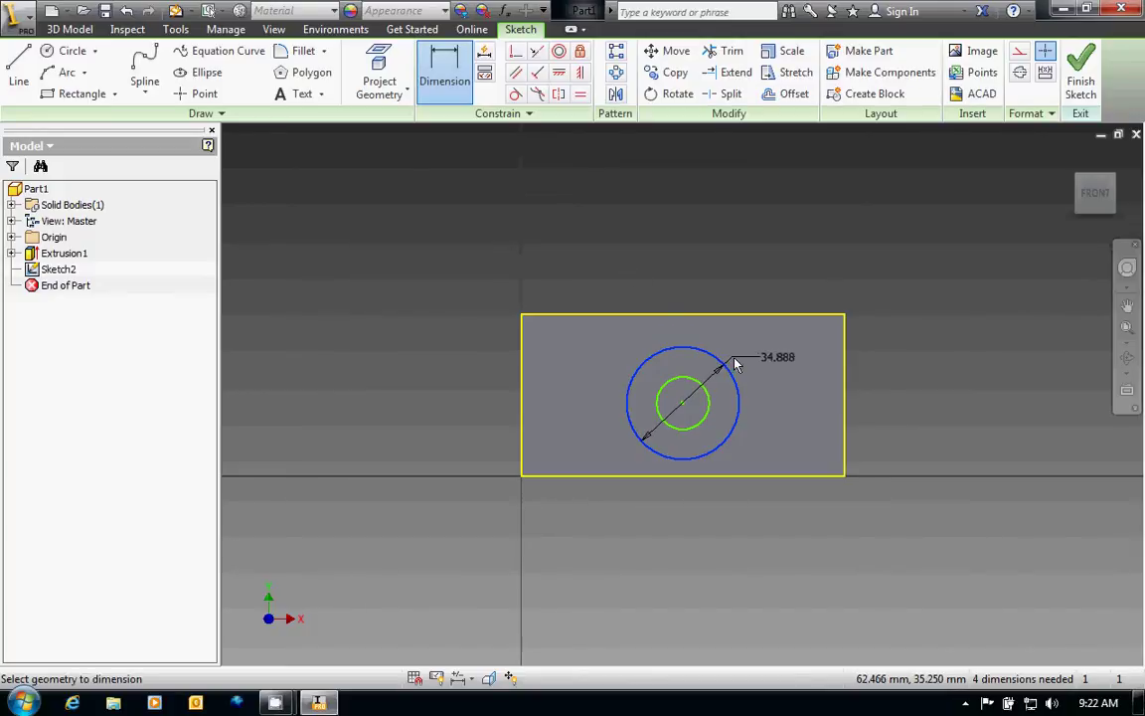
left_click(768, 362)
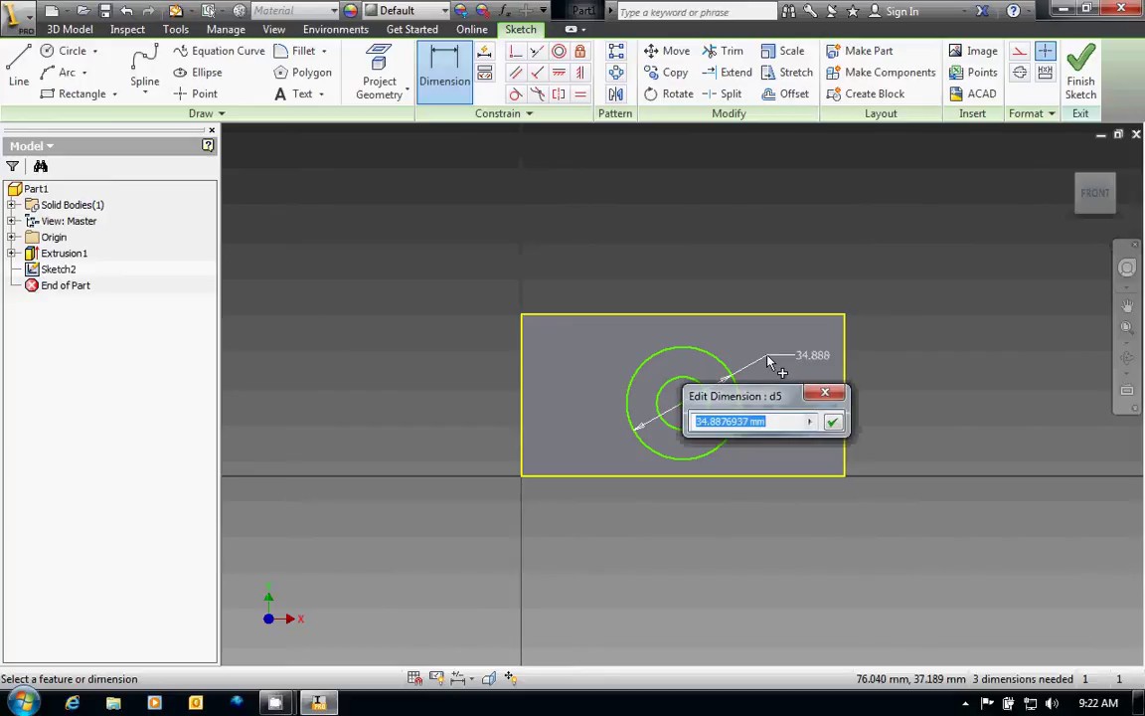
type("40")
key("Return")
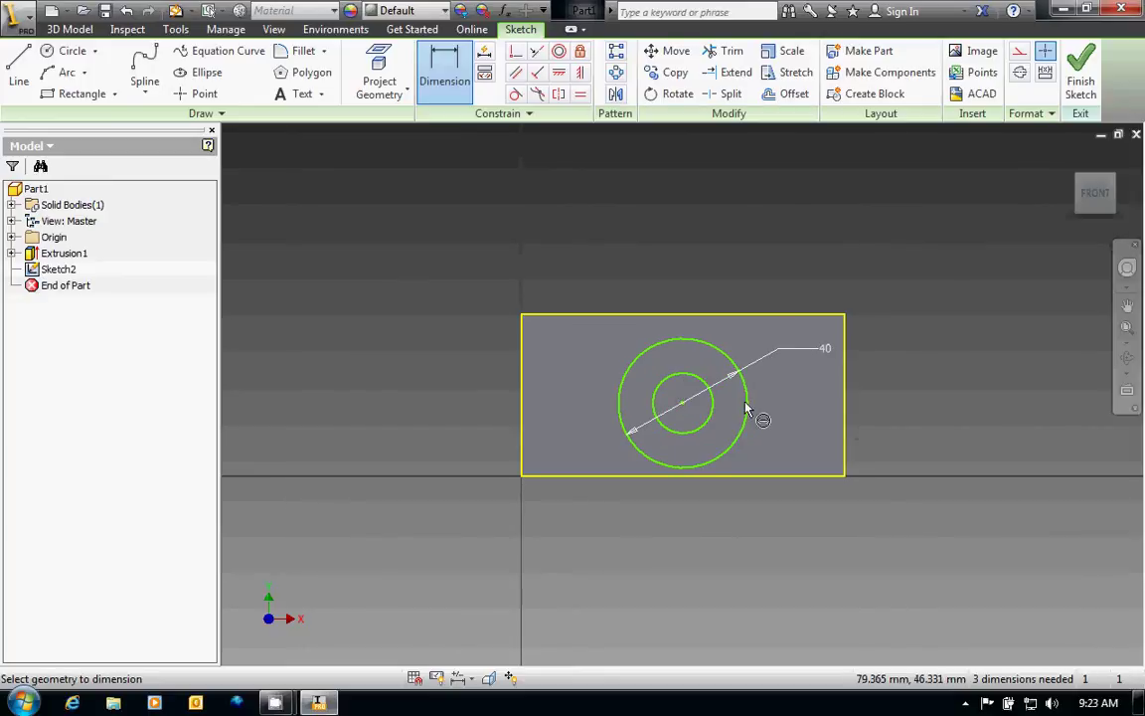
left_click(715, 422)
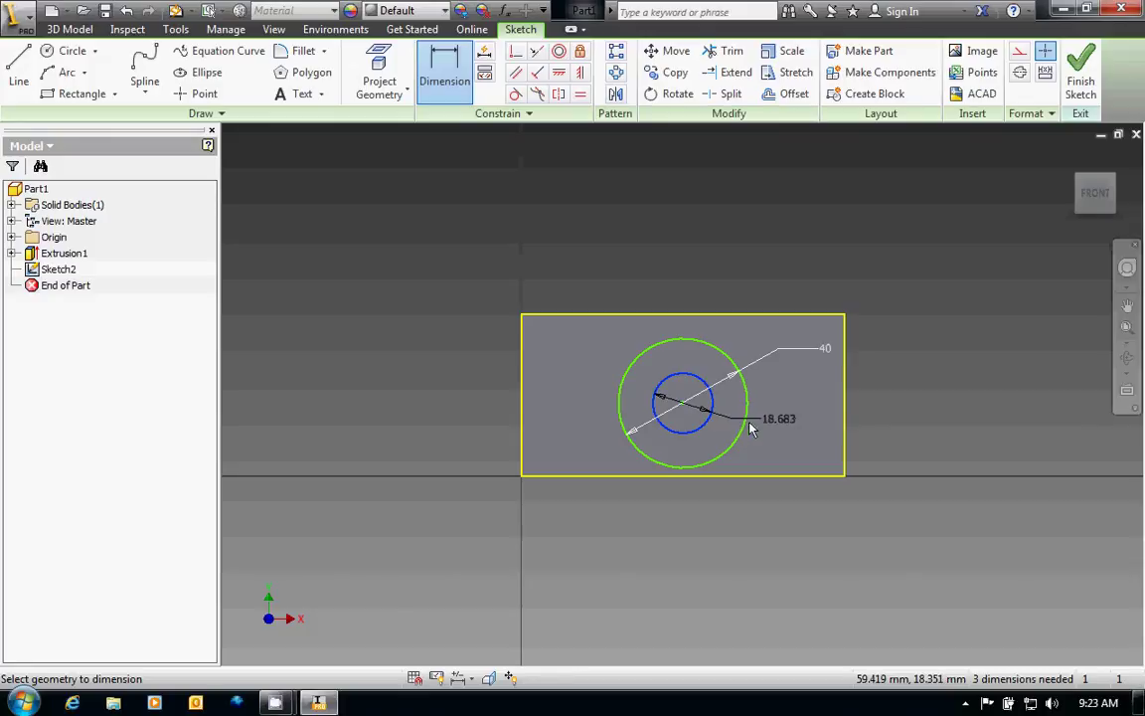
left_click(783, 433)
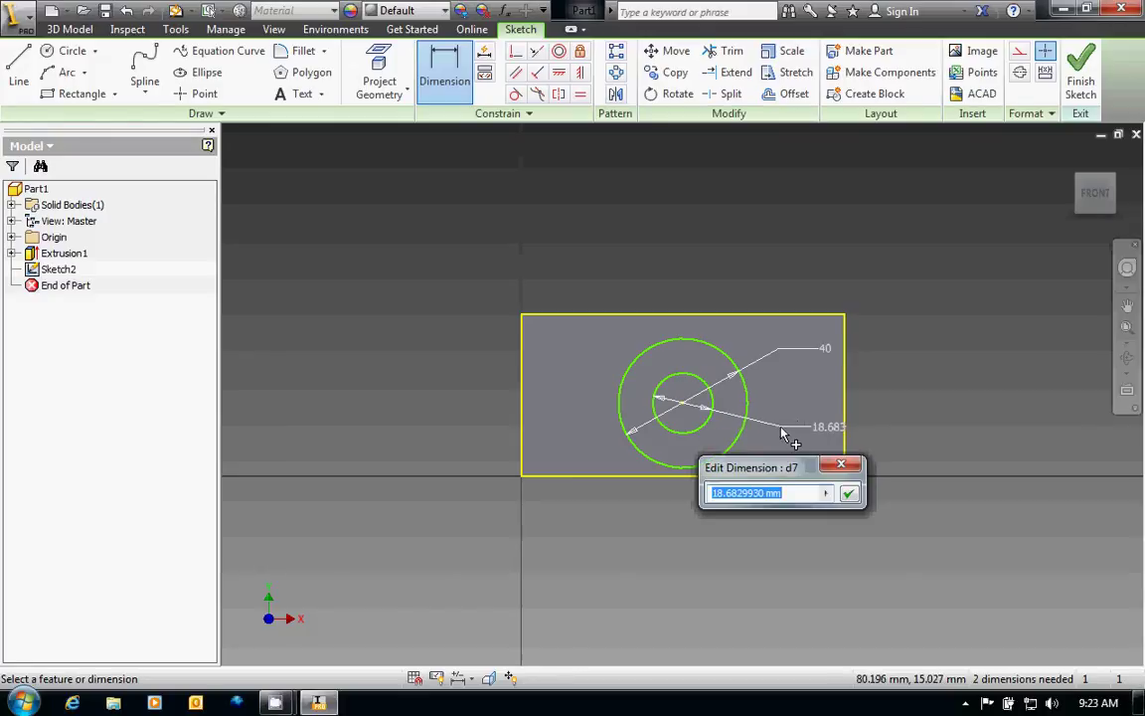
type("16")
key("Return")
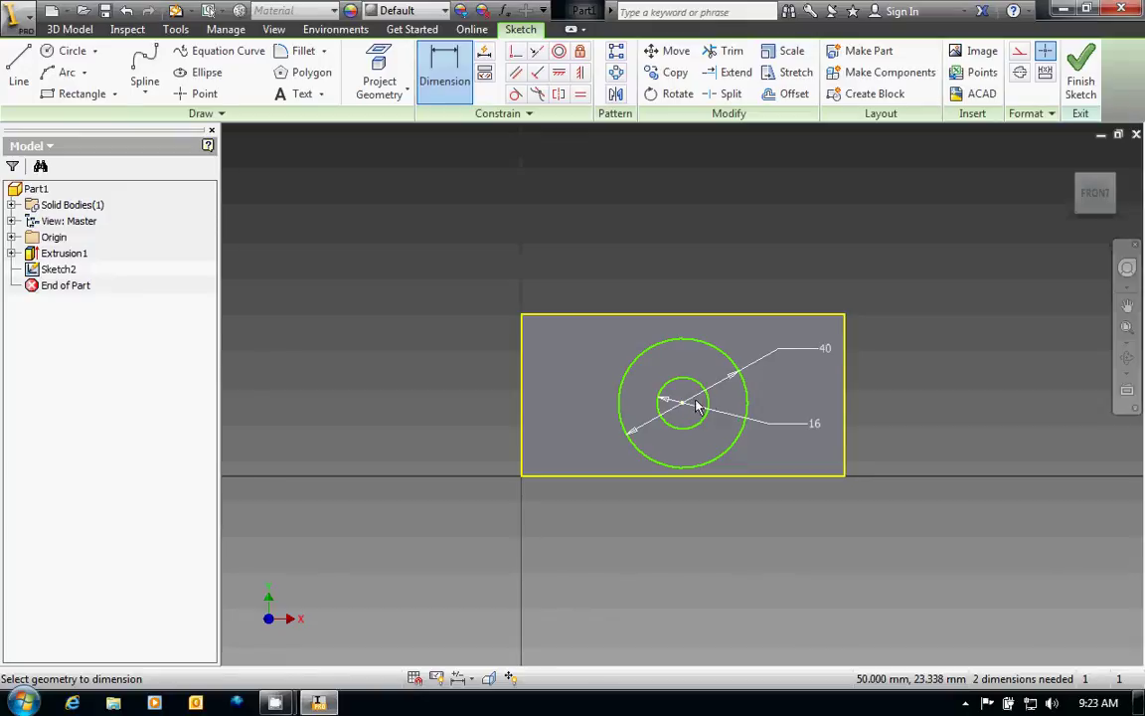
- Place the circles' centre 50 mm from the right edge and 20 mm above the bottom edge
left_click(840, 415)
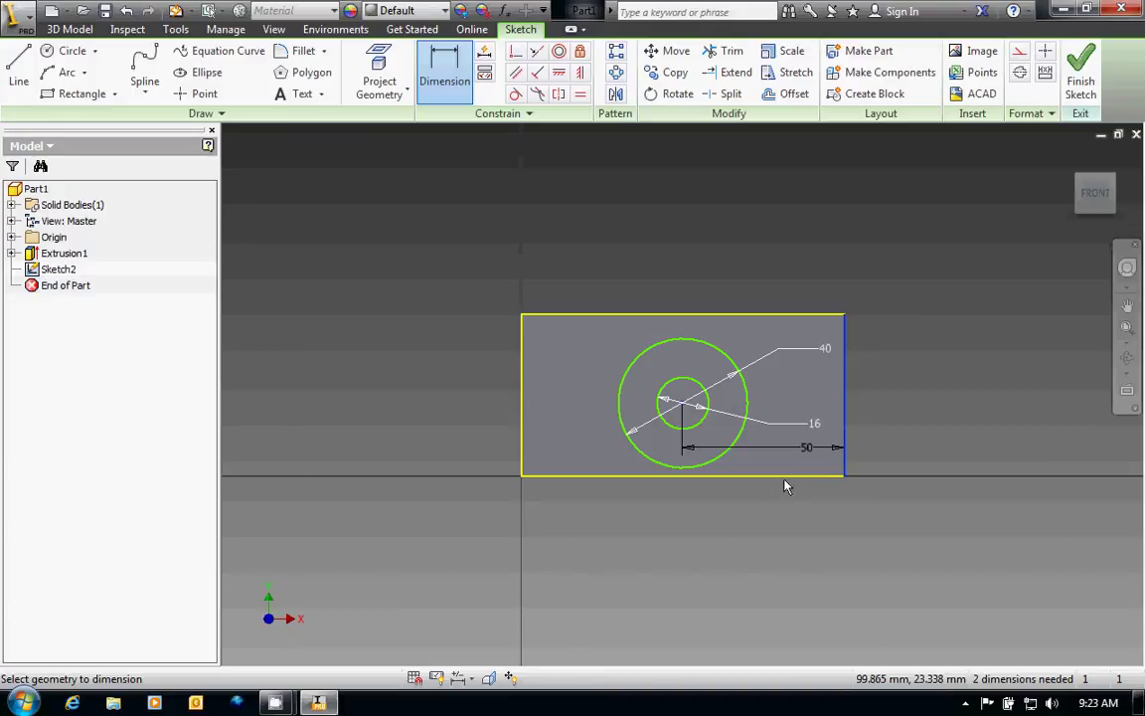
left_click(759, 537)
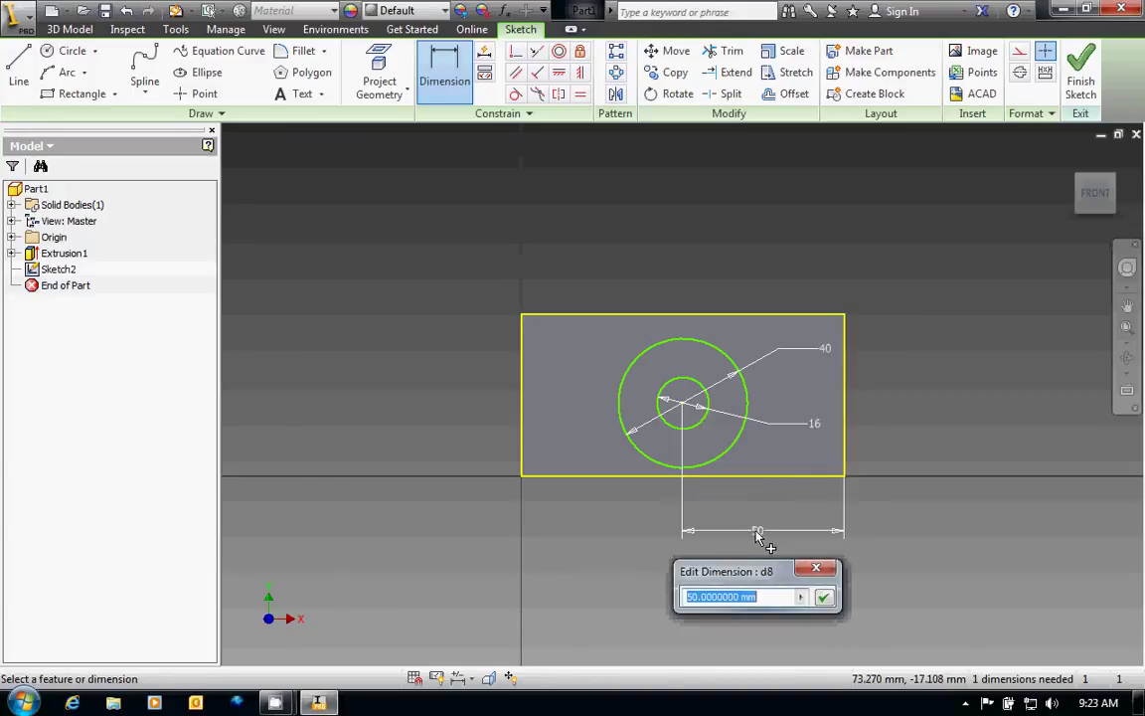
key("Return")
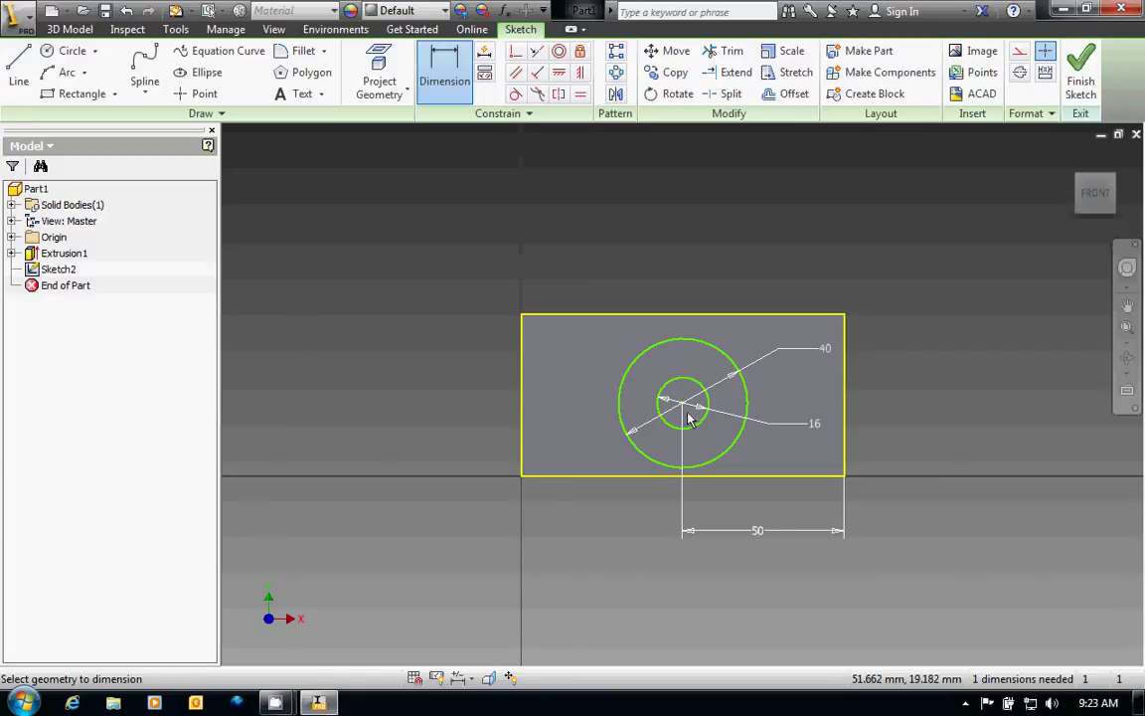
left_click(659, 478)
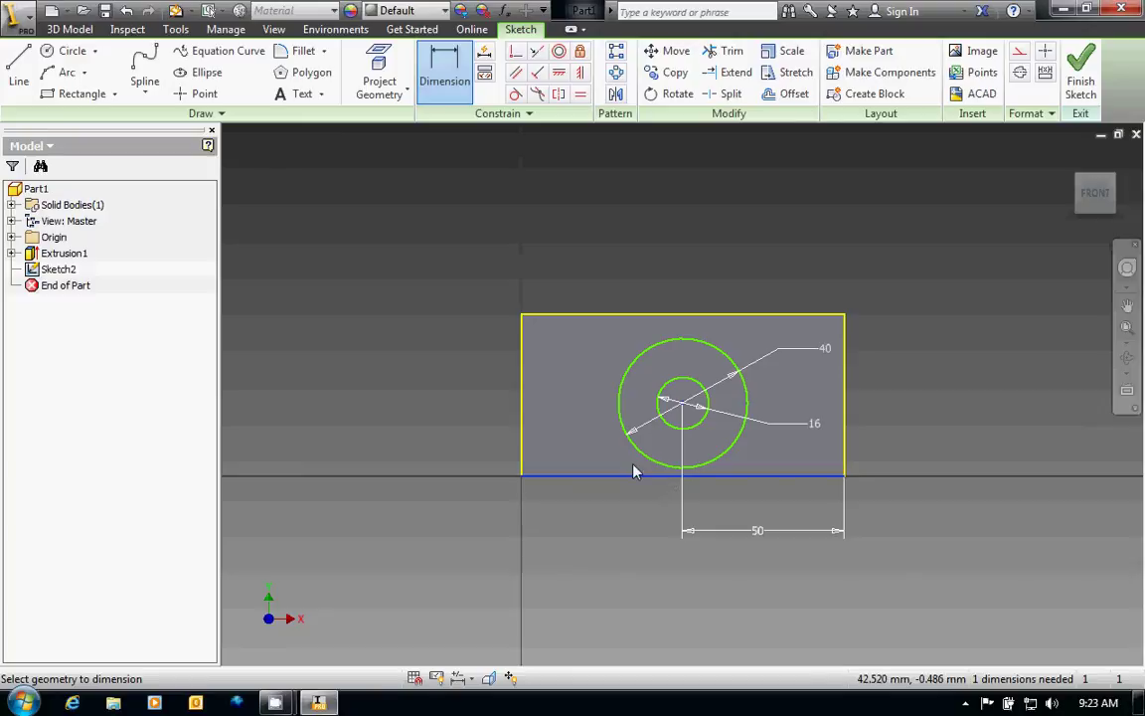
left_click(623, 428)
left_click(585, 452)
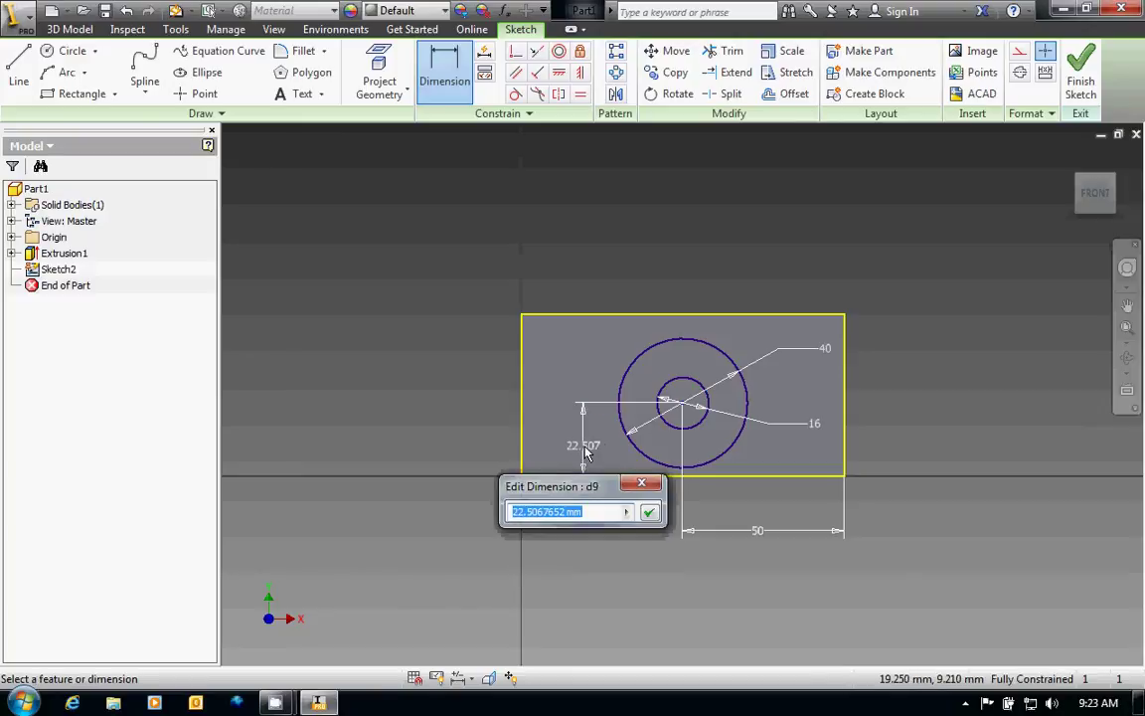
type("20")
key("Return")
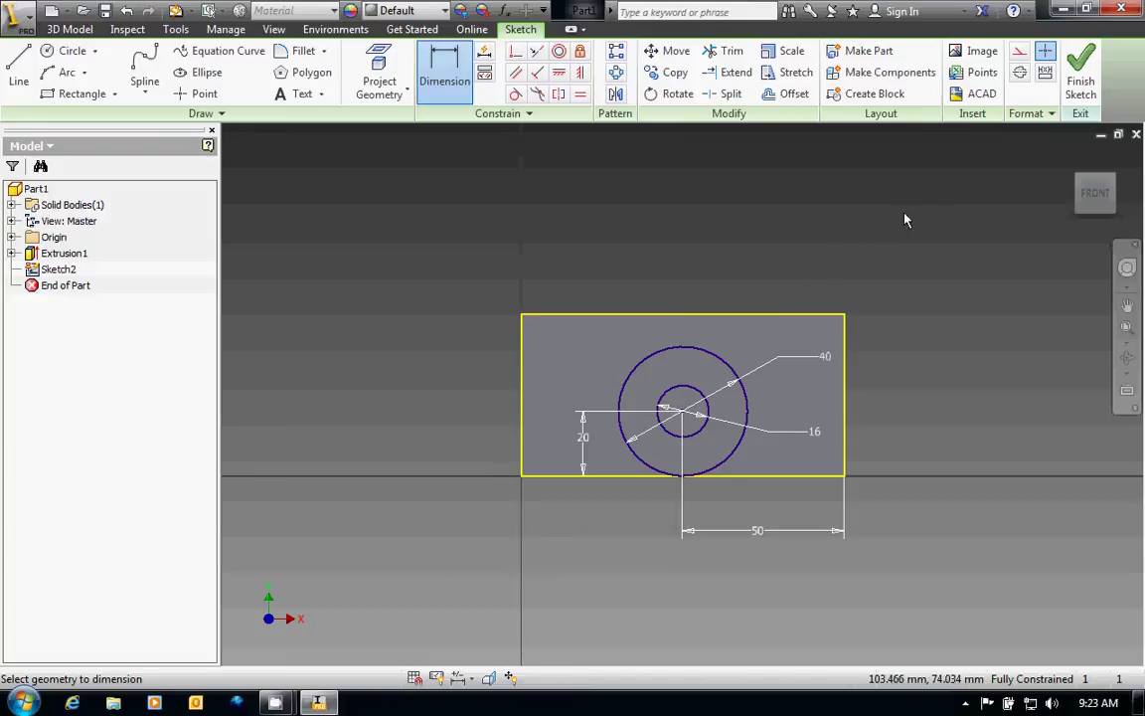
- Finish Sketch2 and extrude the ring between the circles 20 mm outward as the lens
left_click(1079, 83)
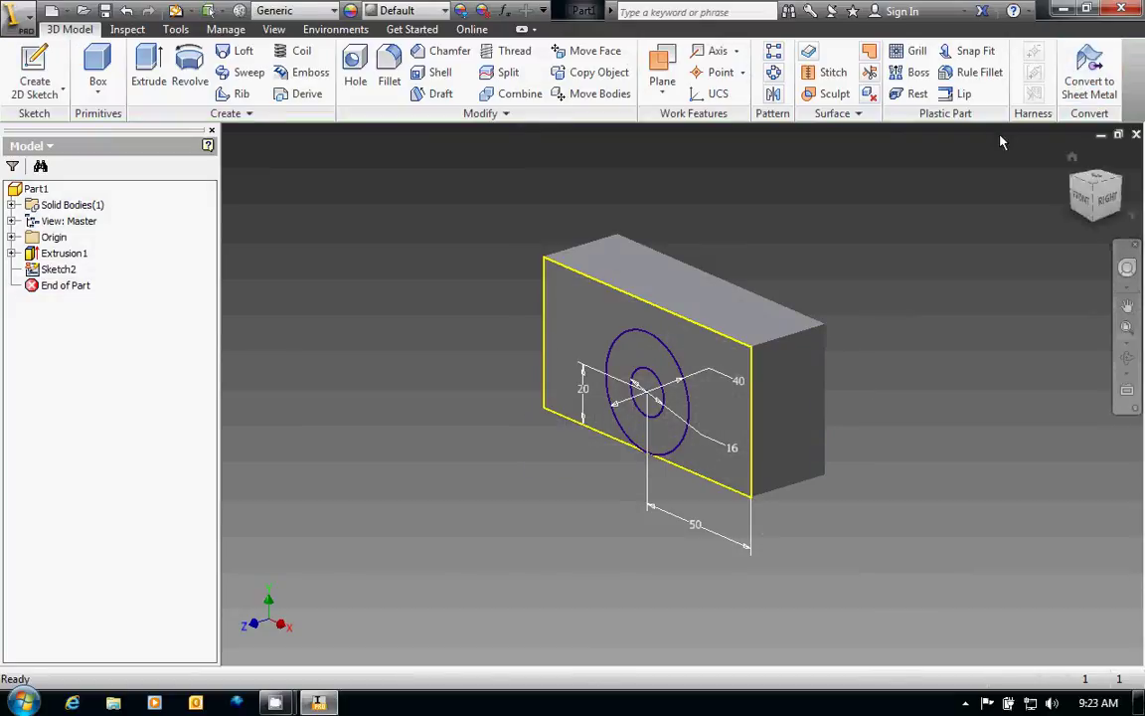
left_click(152, 80)
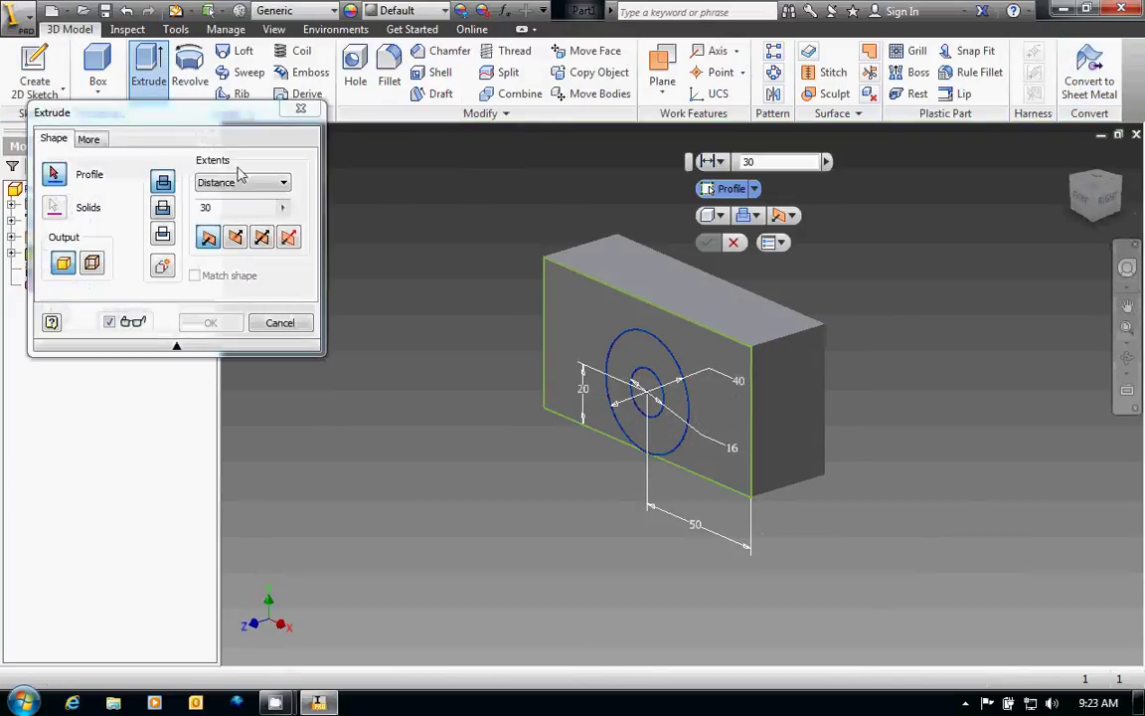
left_click(653, 370)
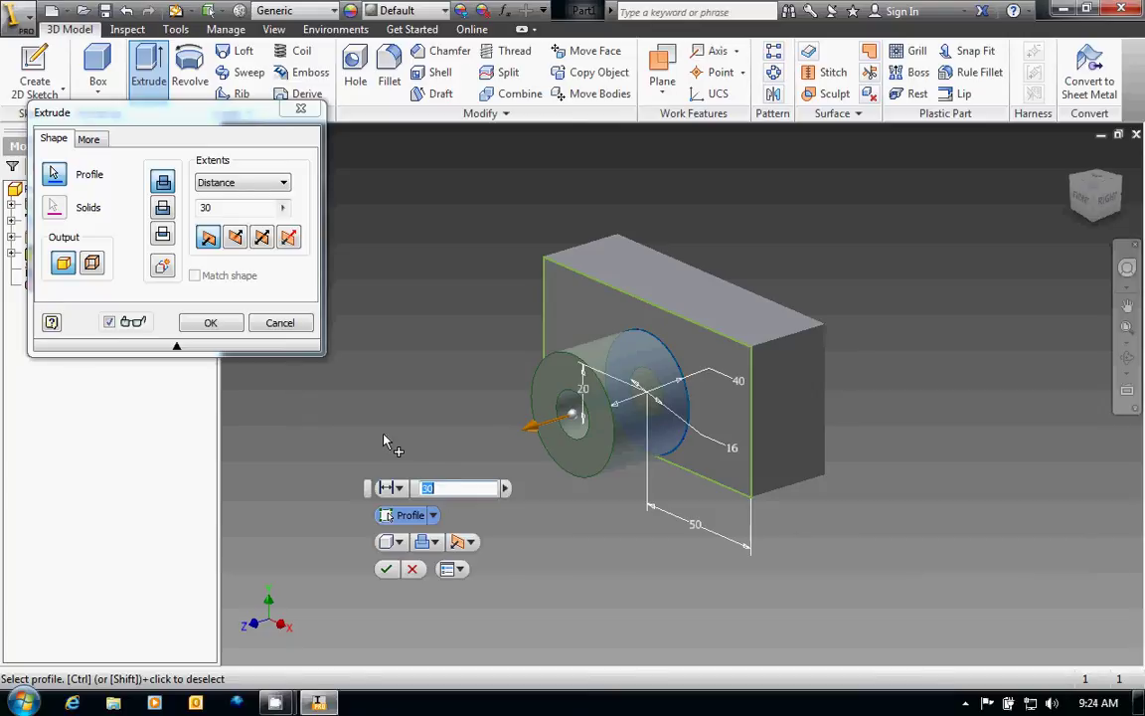
type("20mm")
left_click(388, 568)
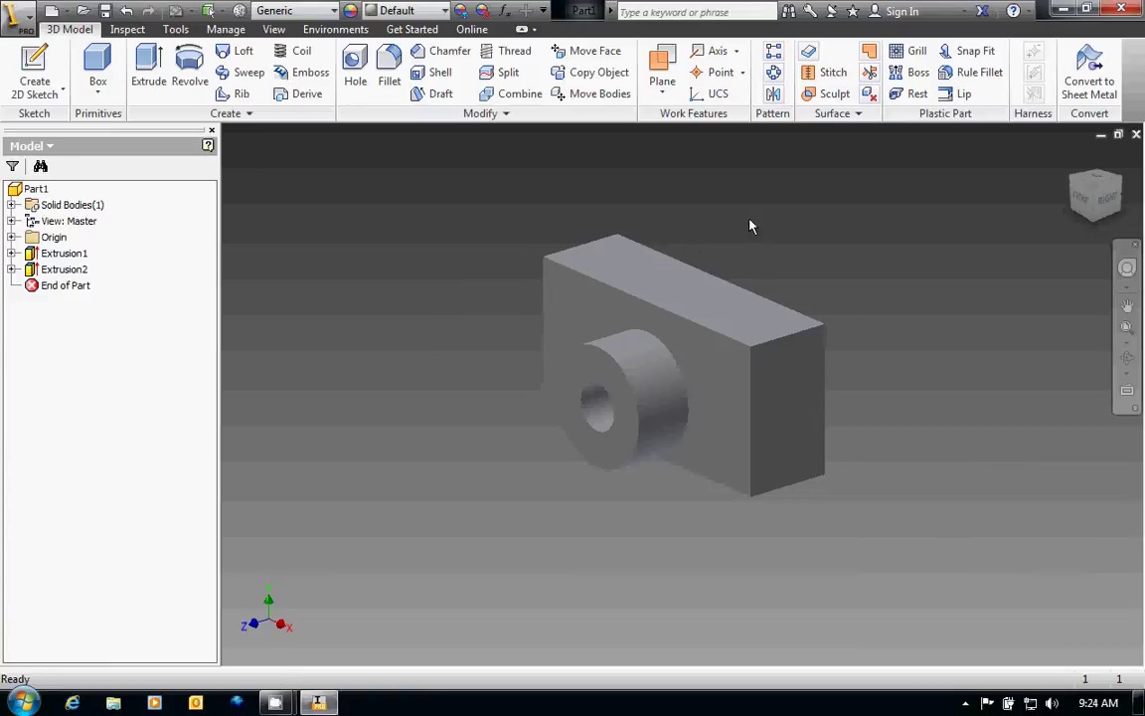
key("F4")
mouse_move(749, 224)
left_mouse_down()
mouse_move(733, 247)
mouse_move(608, 250)
mouse_move(763, 242)
left_mouse_up()
key("Escape")
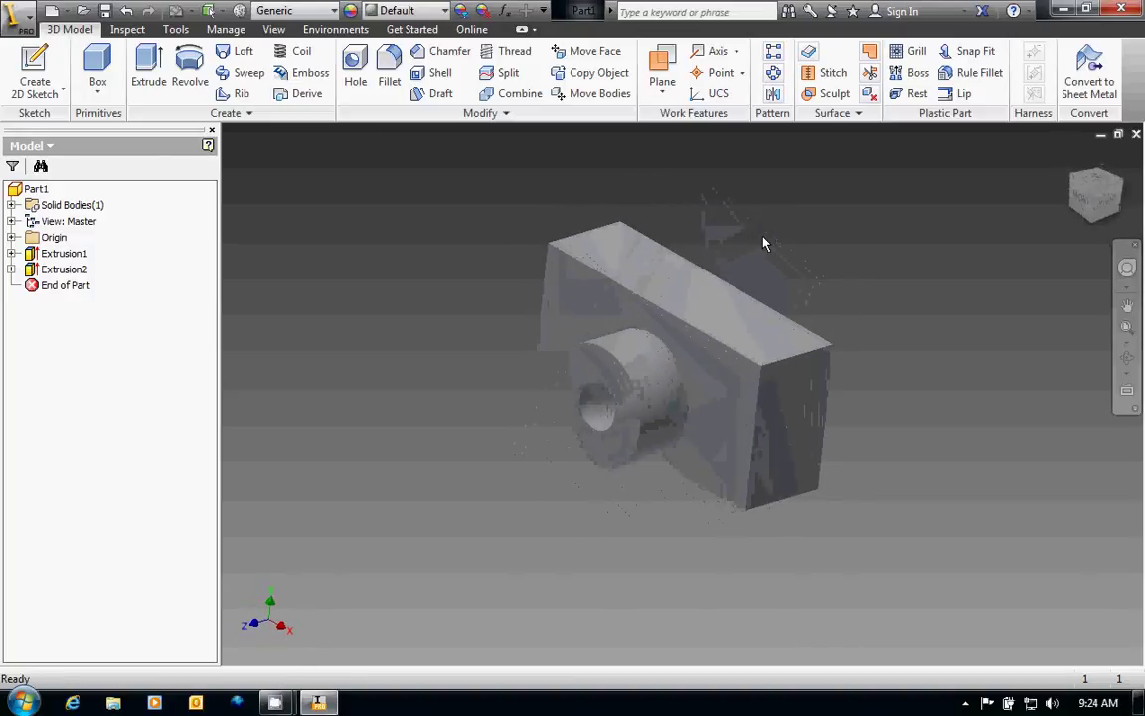
left_click(39, 64)
left_click(38, 62)
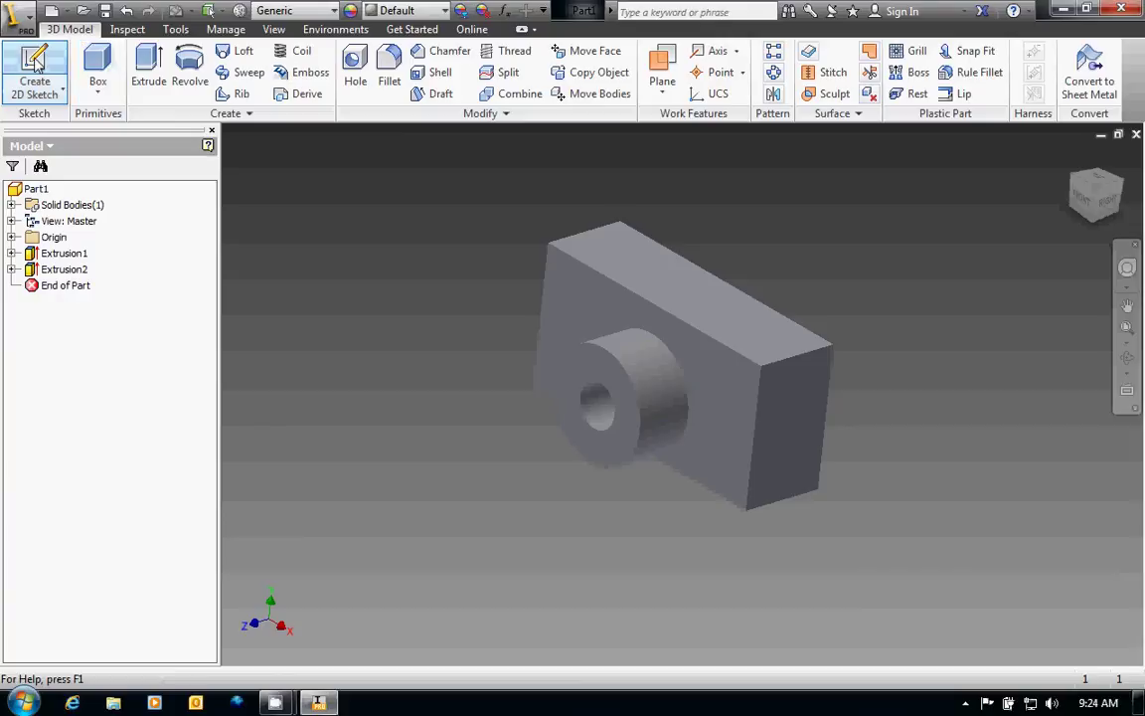
- Start Sketch3 on the front face and draw a small rectangle up and right of the lens
left_click(37, 62)
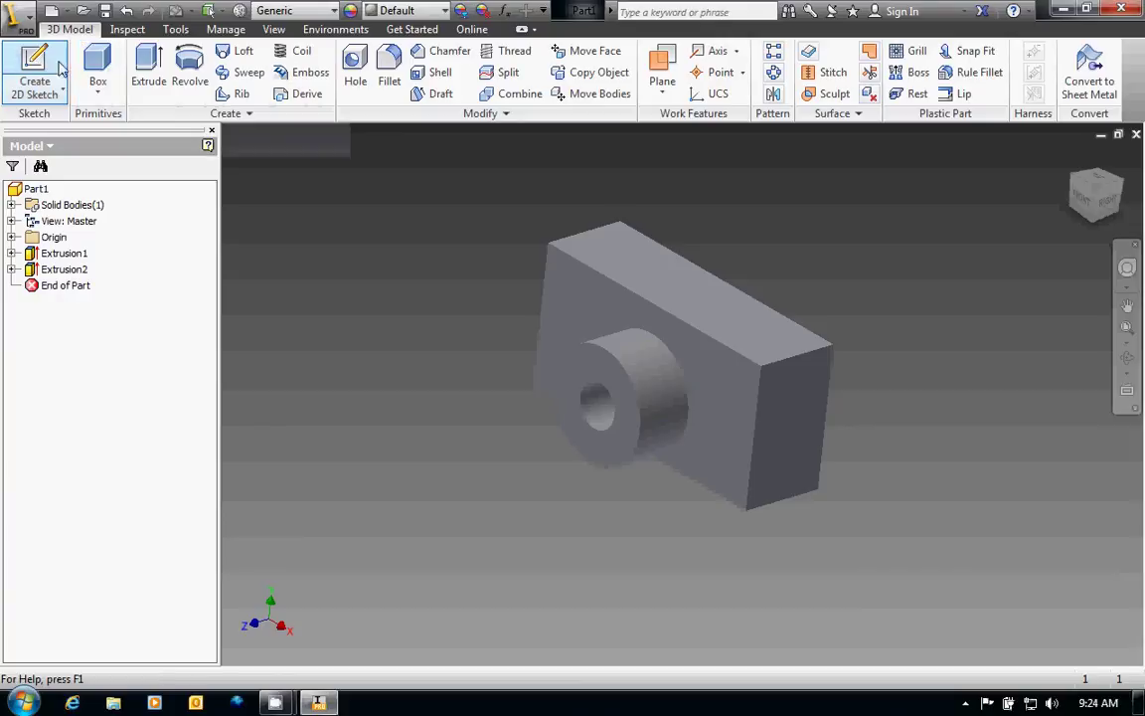
left_click(711, 384)
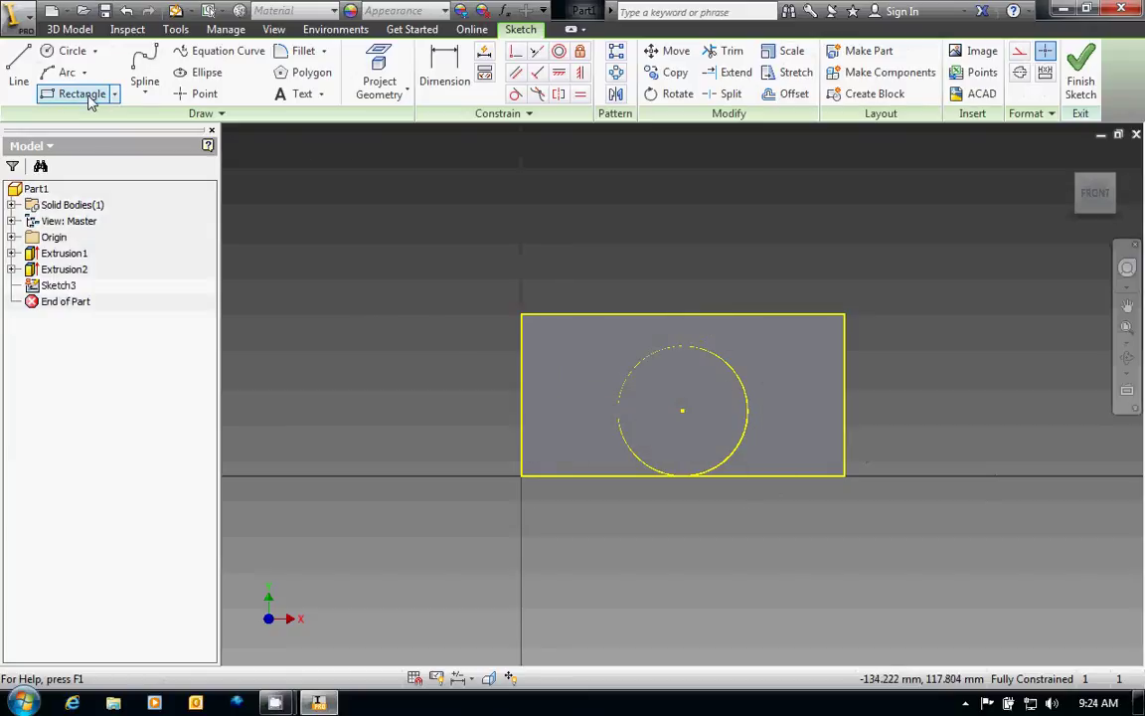
left_click(88, 99)
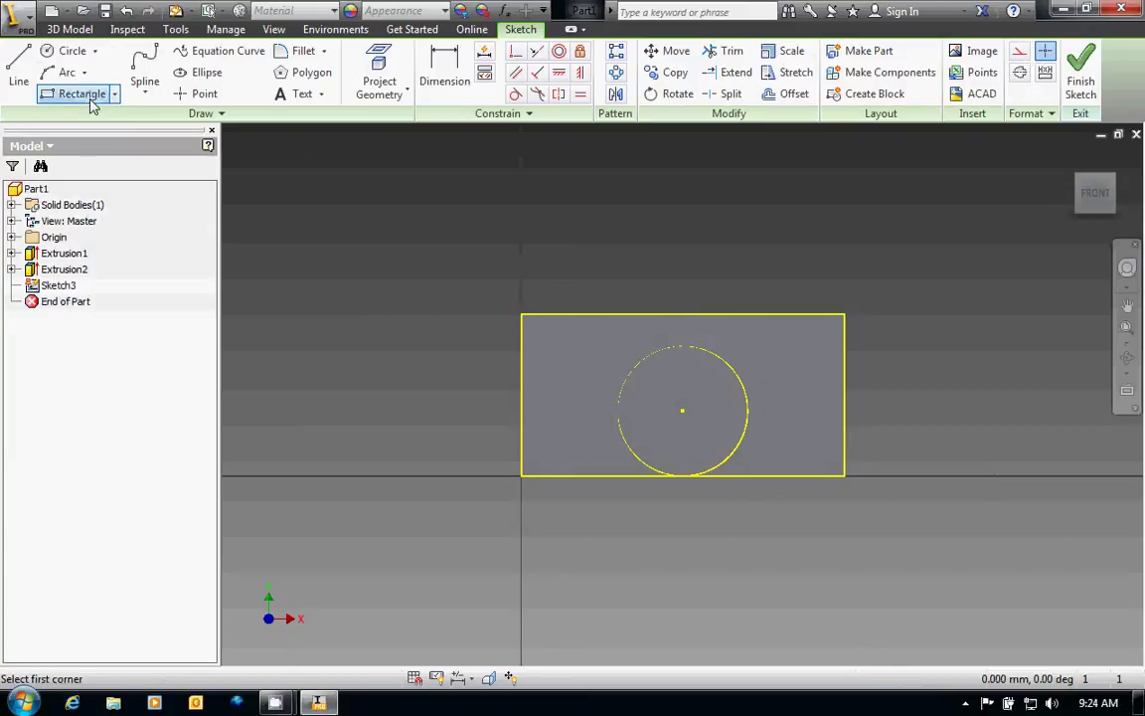
left_click(773, 331)
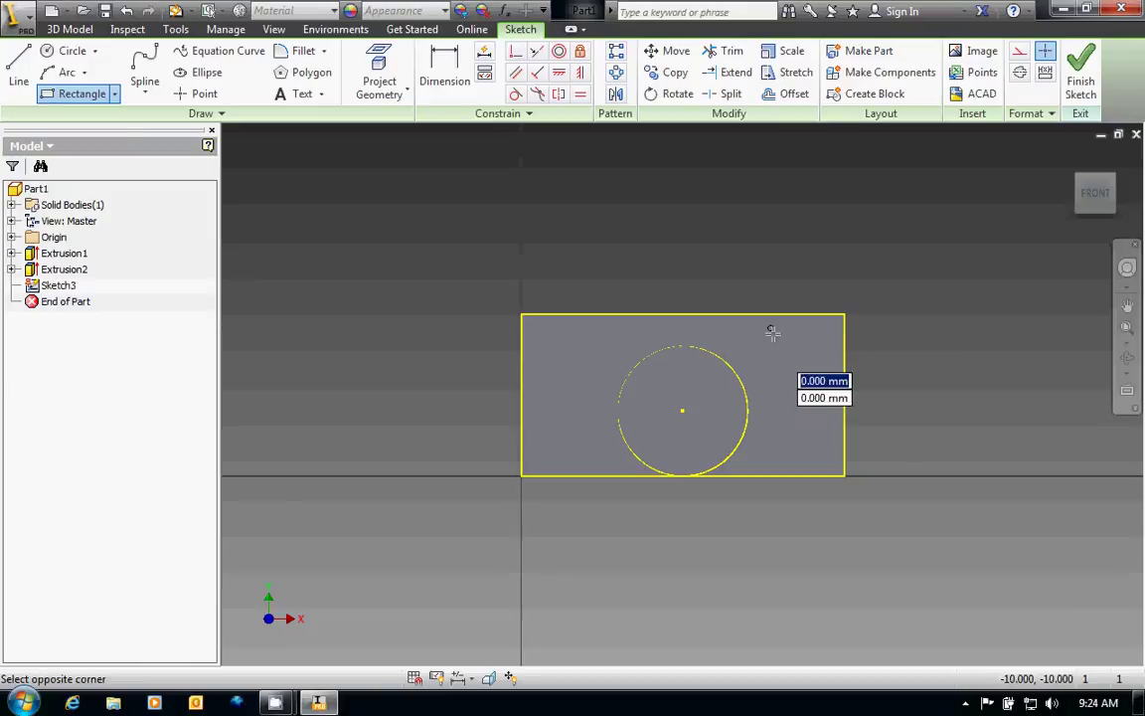
left_click(823, 353)
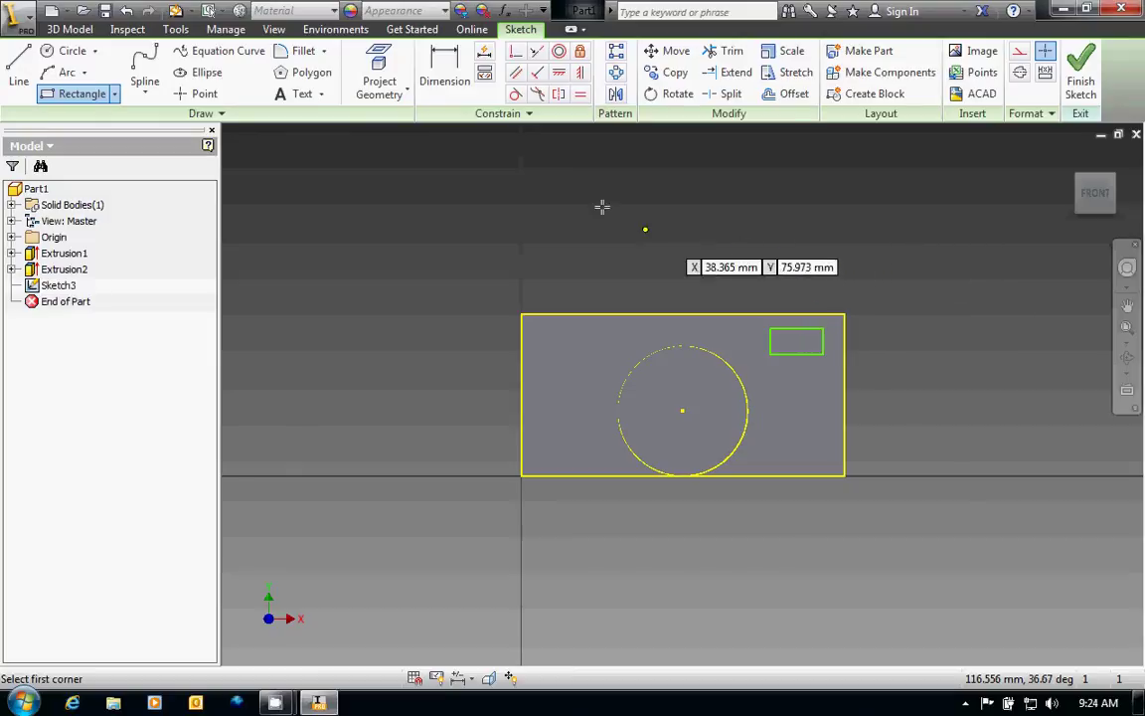
left_click(449, 85)
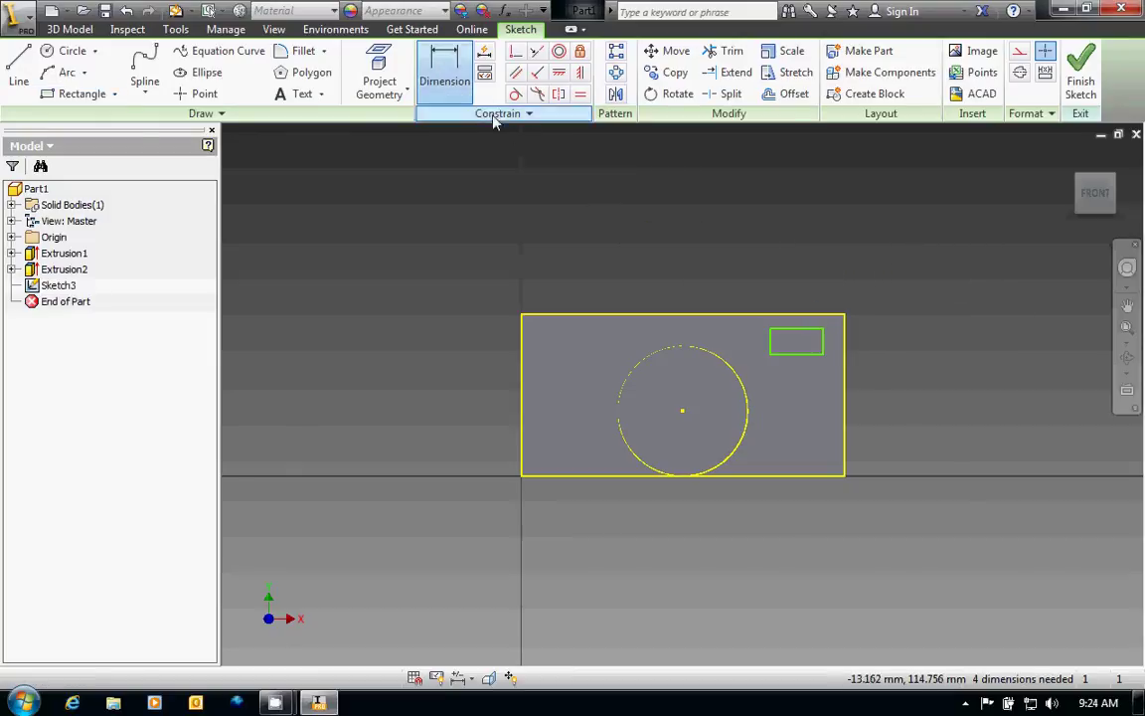
- Size the small rectangle to 20 mm wide and 10 mm tall
left_click(823, 336)
left_click(798, 300)
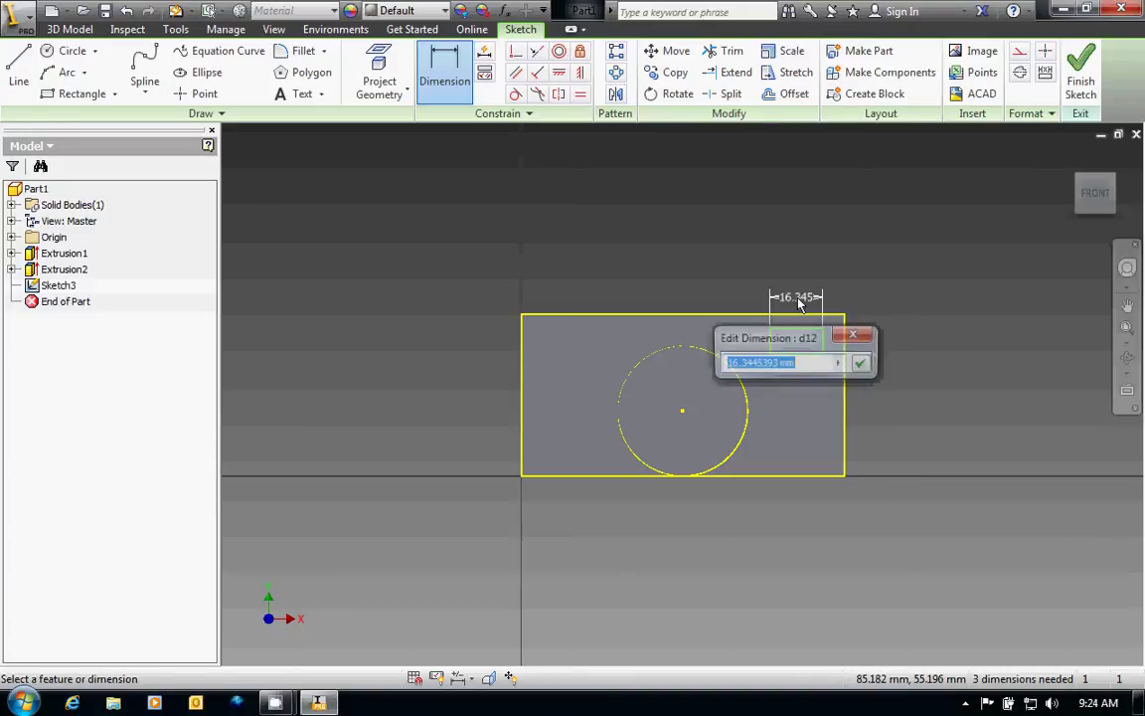
type("20")
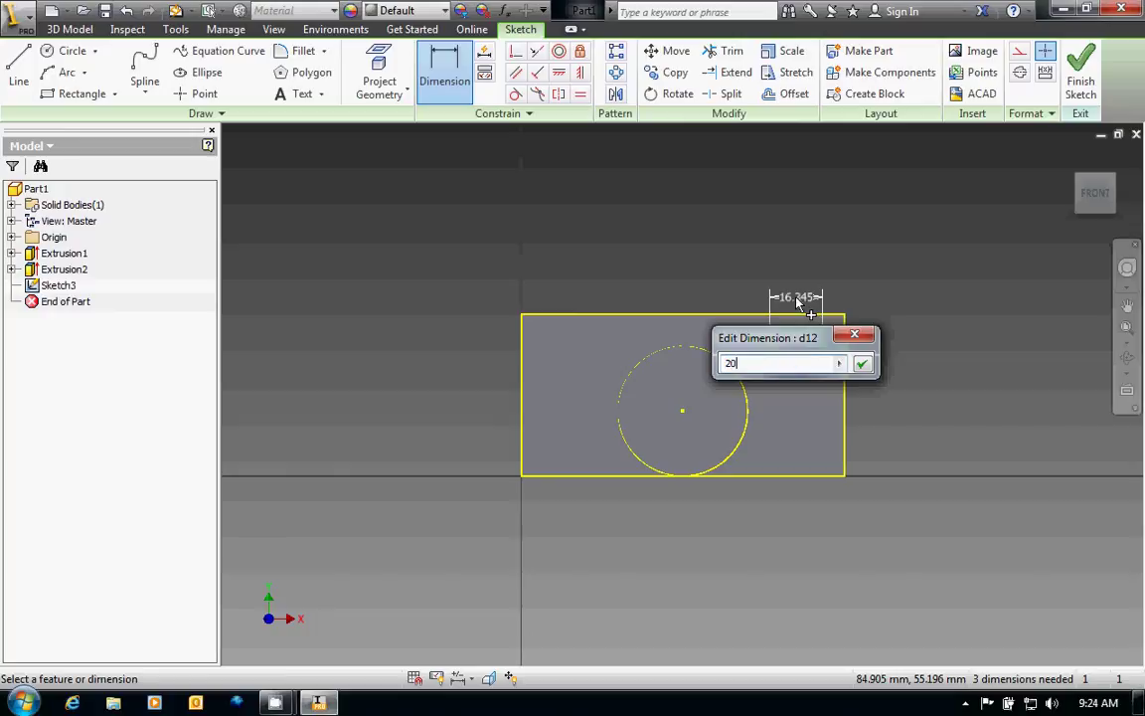
key("Return")
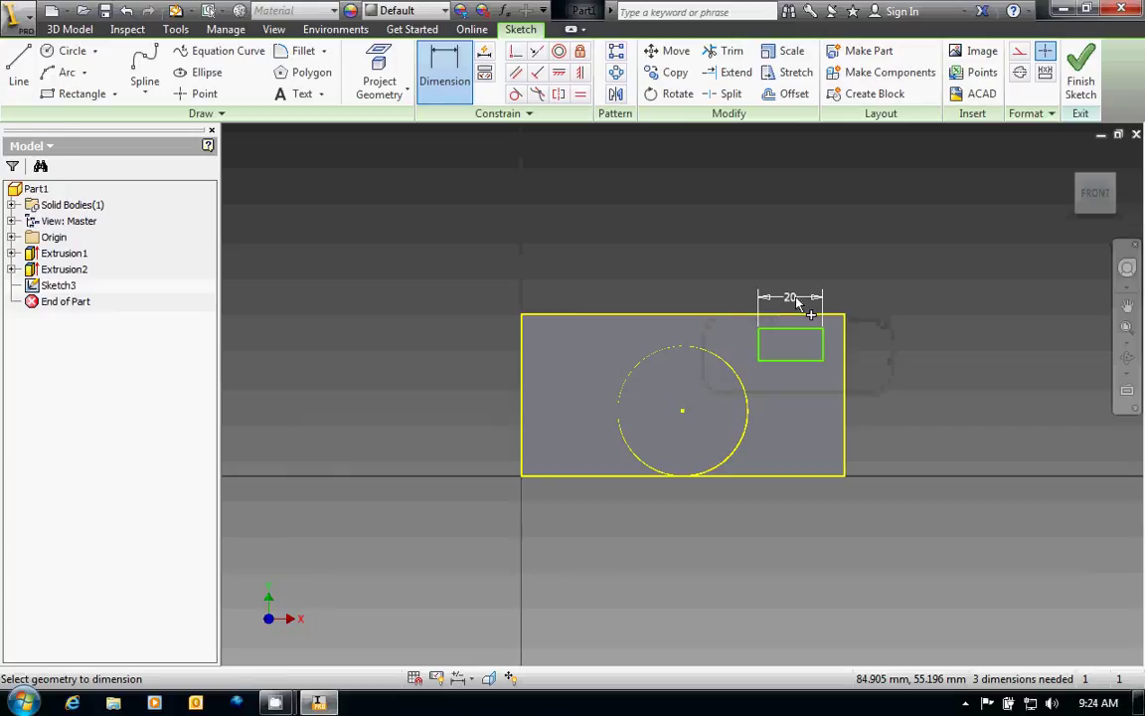
left_click(823, 356)
left_click(864, 350)
type("1")
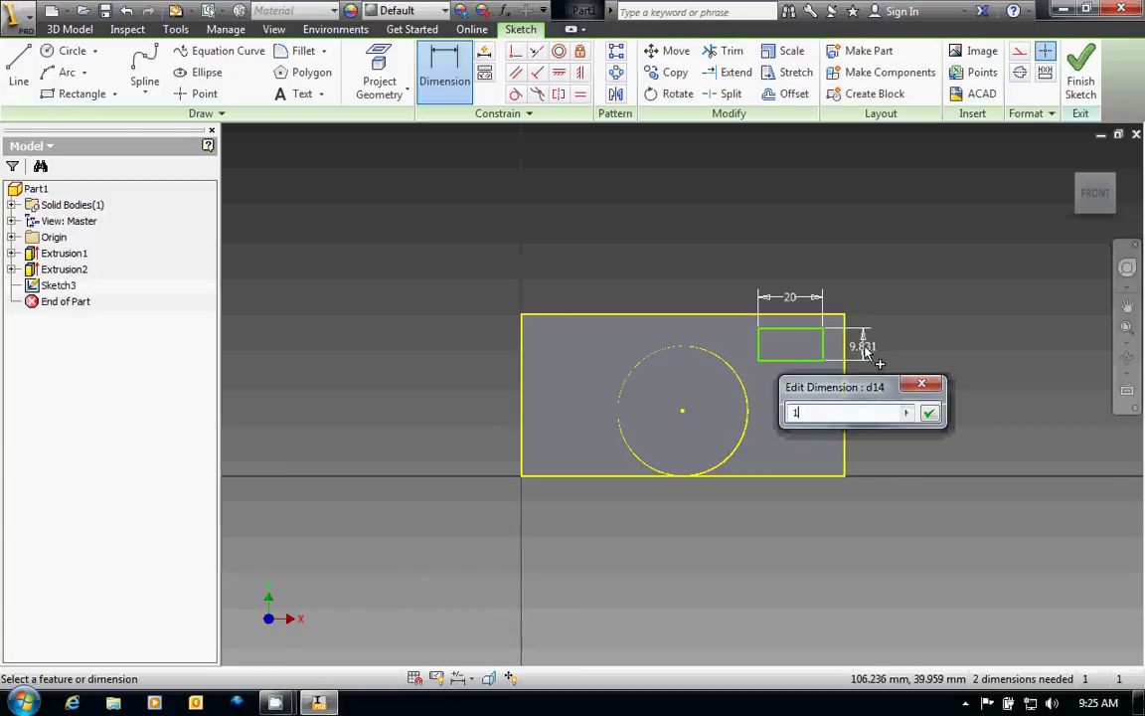
type("0mm")
key("Return")
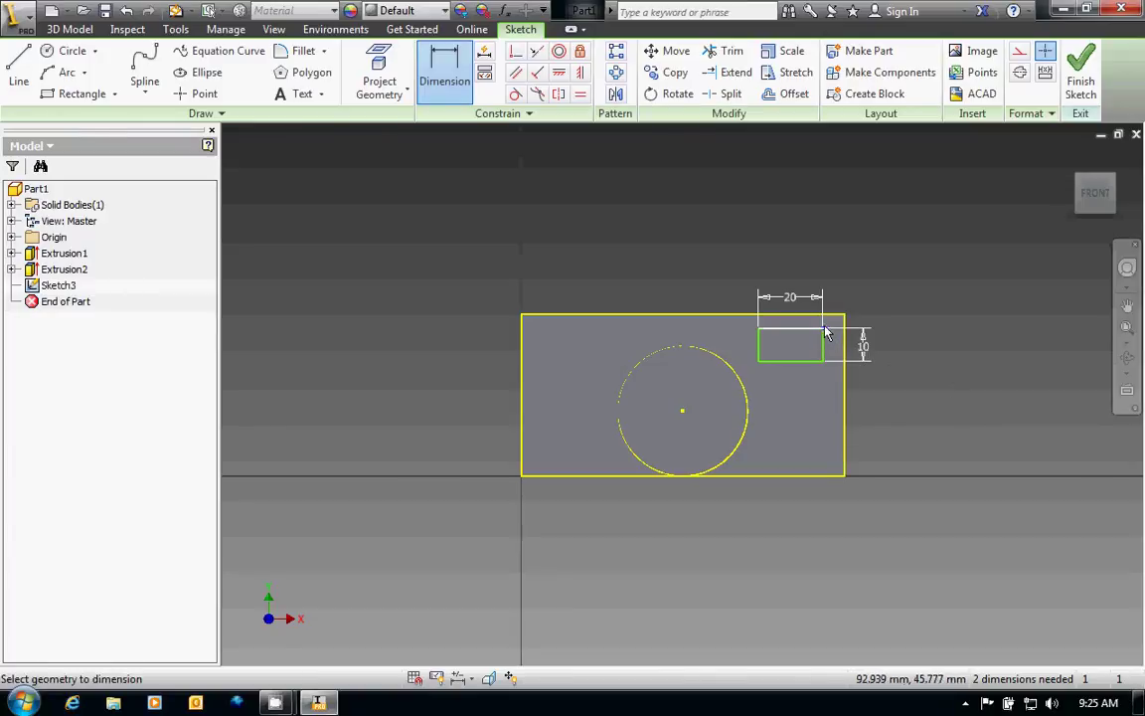
- Offset the small rectangle 5 mm from the body's top and right edges
left_click(832, 316)
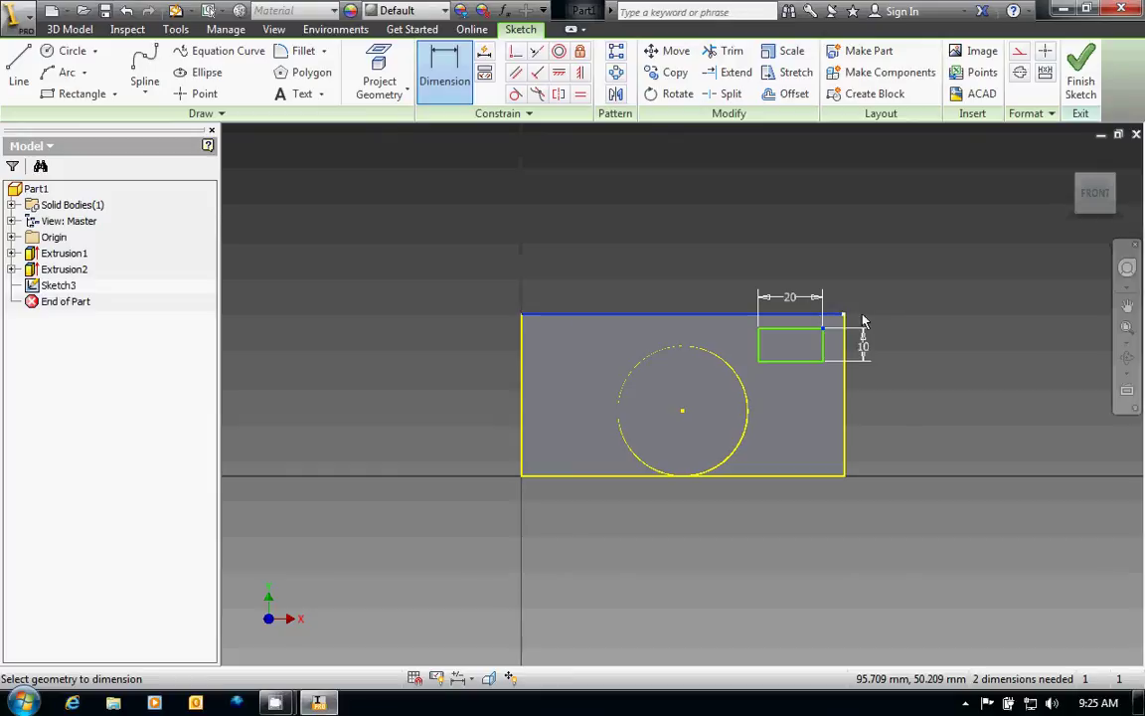
left_click(911, 320)
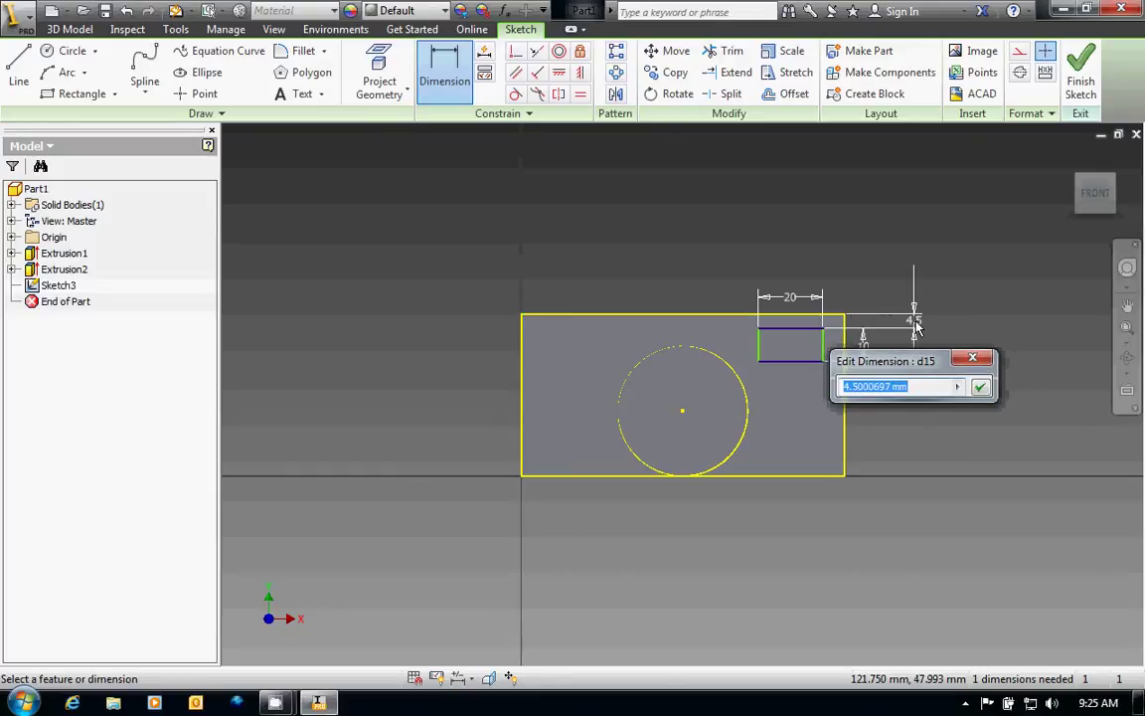
type("5mm")
key("Return")
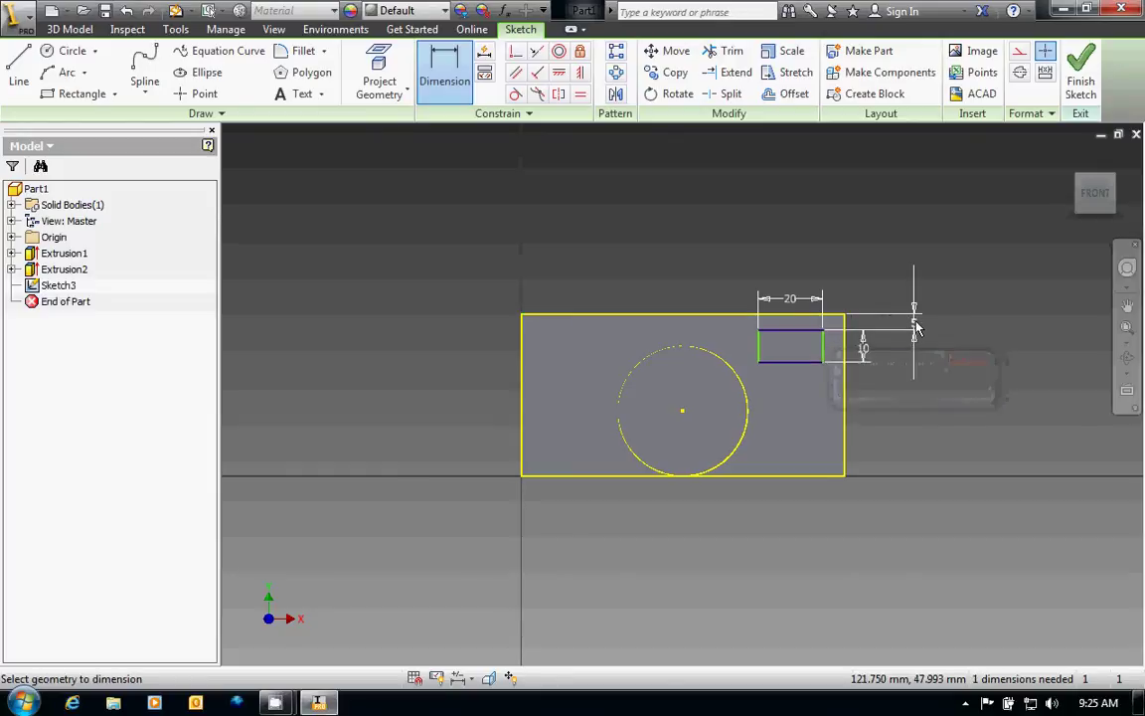
left_click(845, 383)
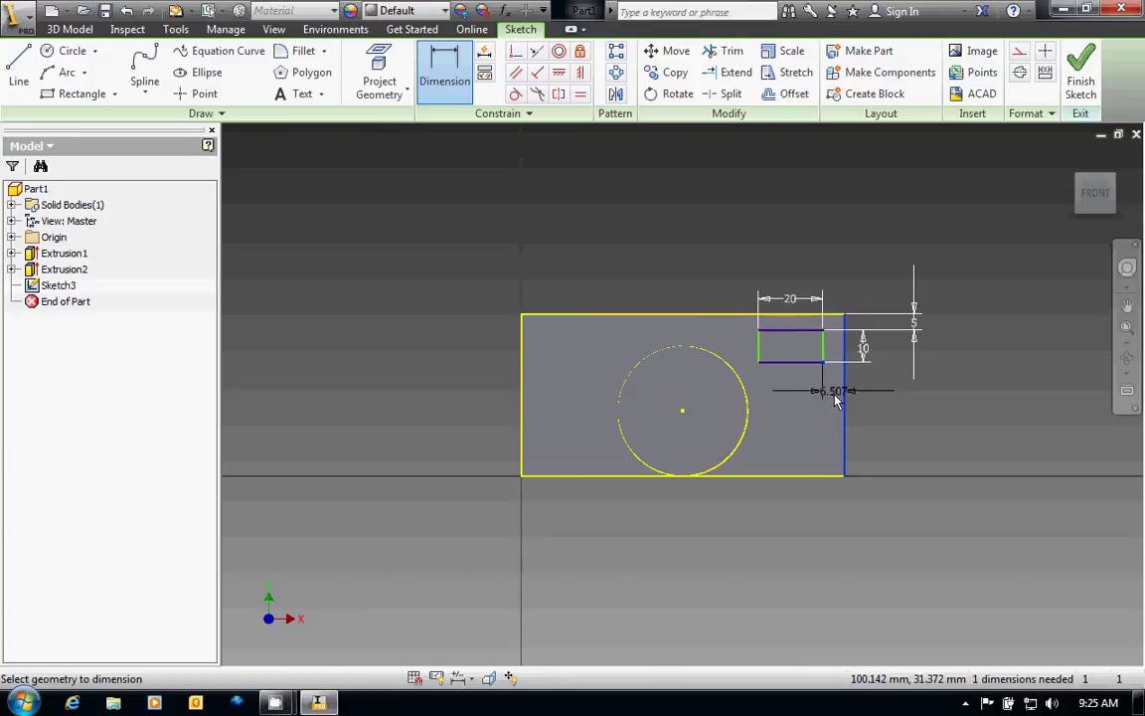
left_click(836, 393)
type("5")
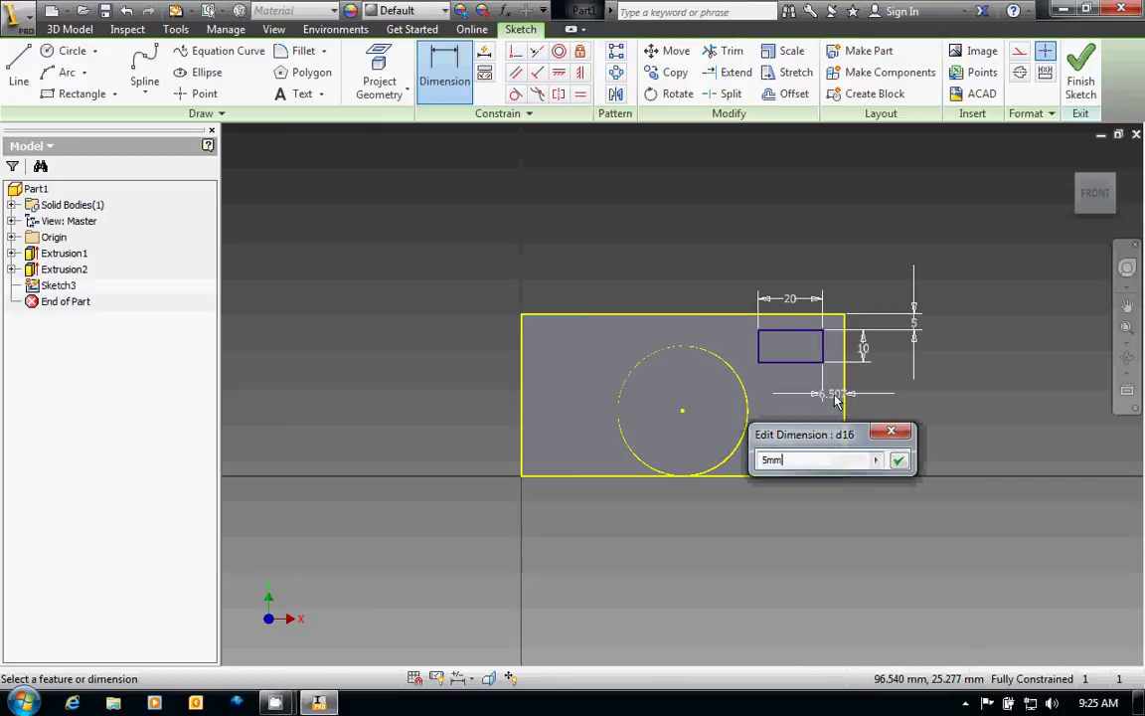
type("mm")
key("Return")
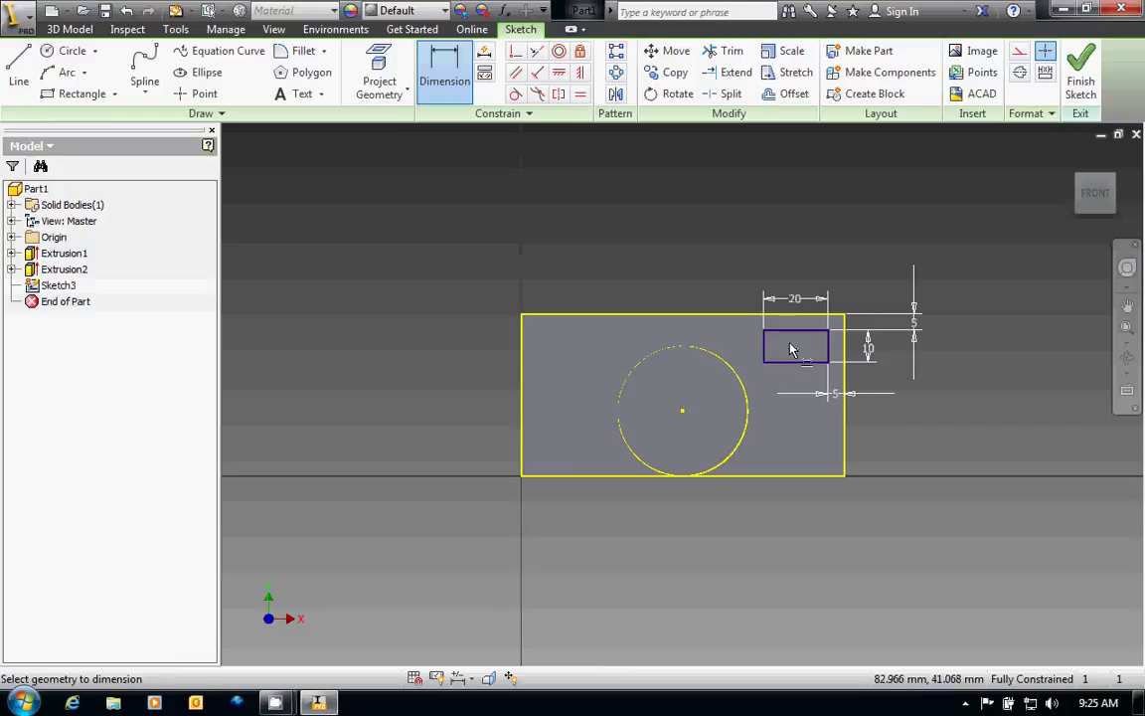
- Cut the 20 × 10 mm rectangle 5 mm deep into the front face as the flash recess
left_click(1077, 87)
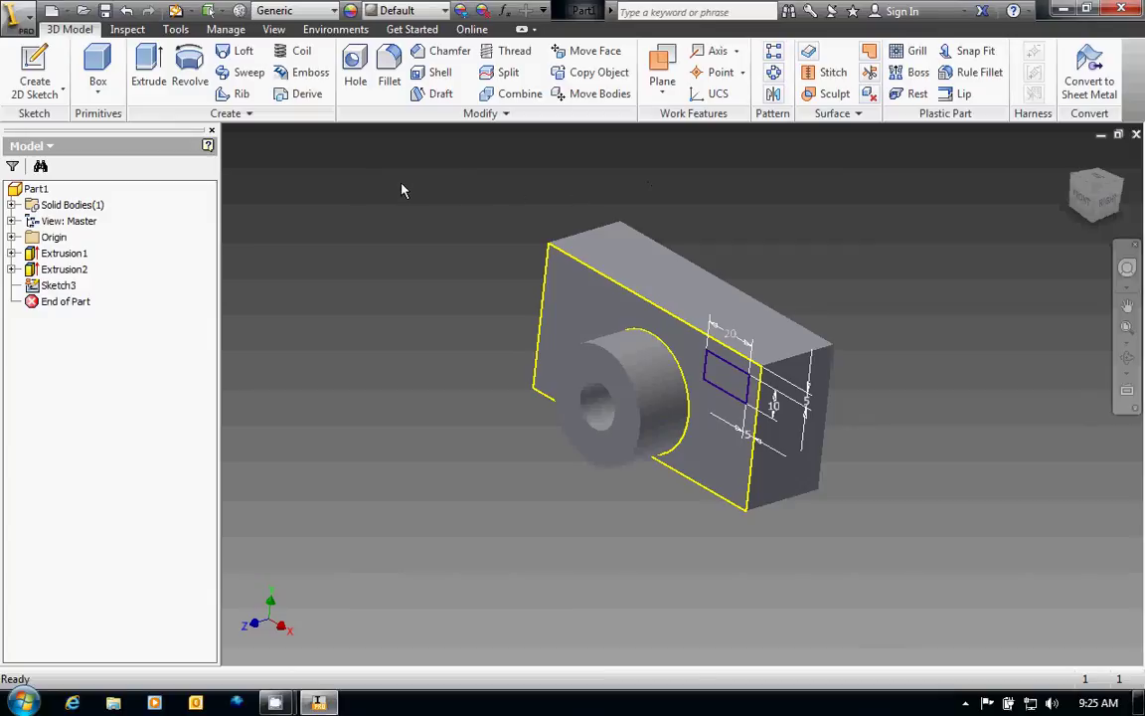
left_click(147, 80)
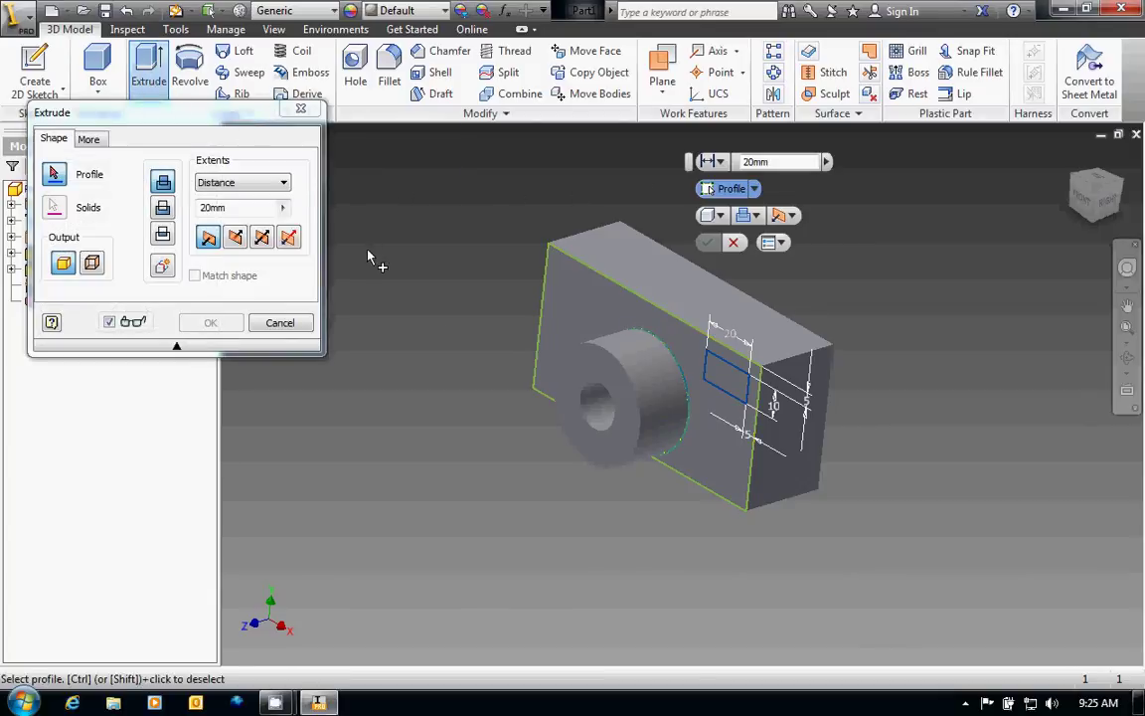
left_click(733, 383)
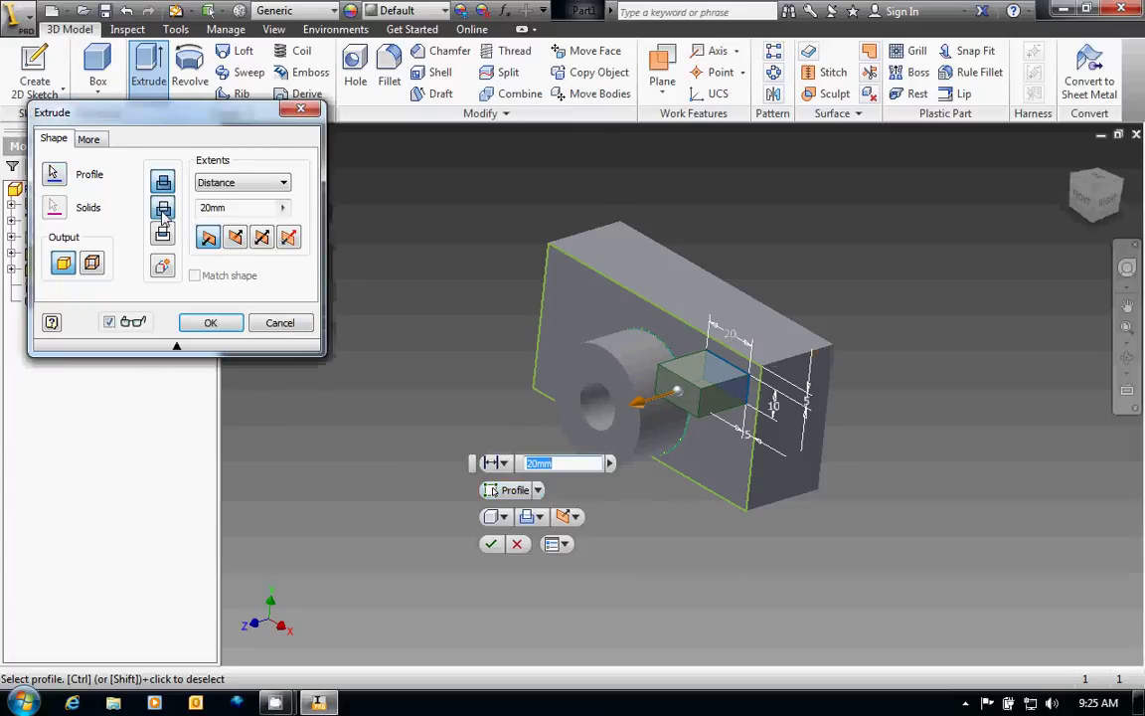
left_click(163, 213)
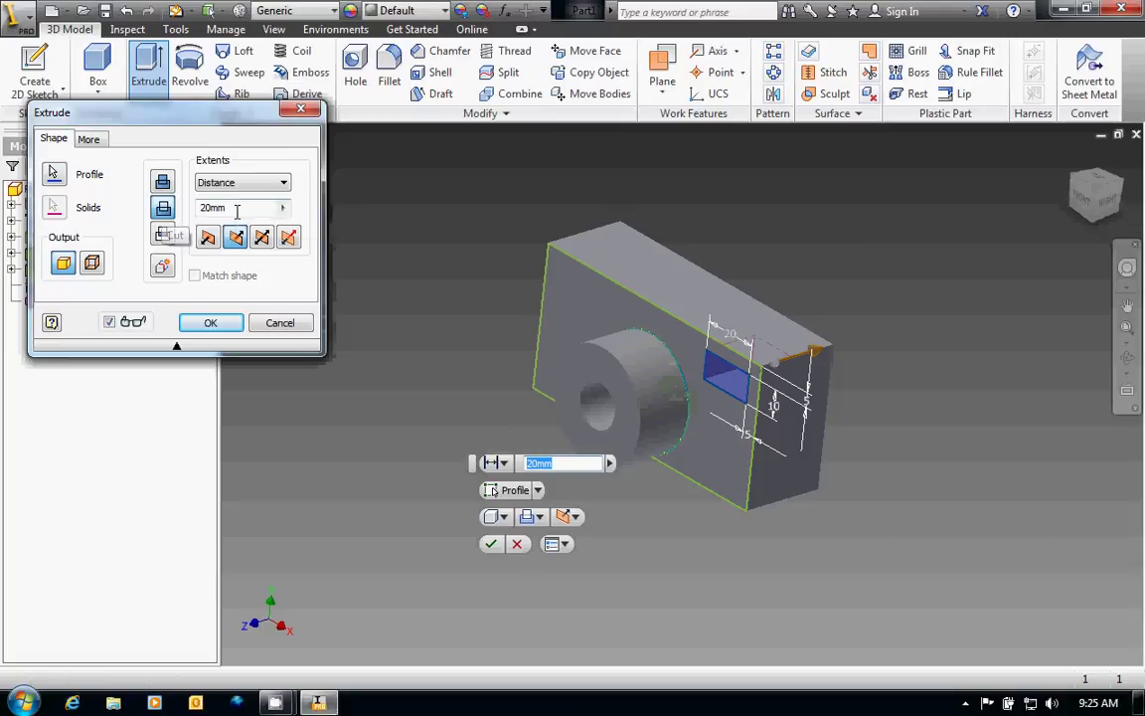
left_click(206, 208)
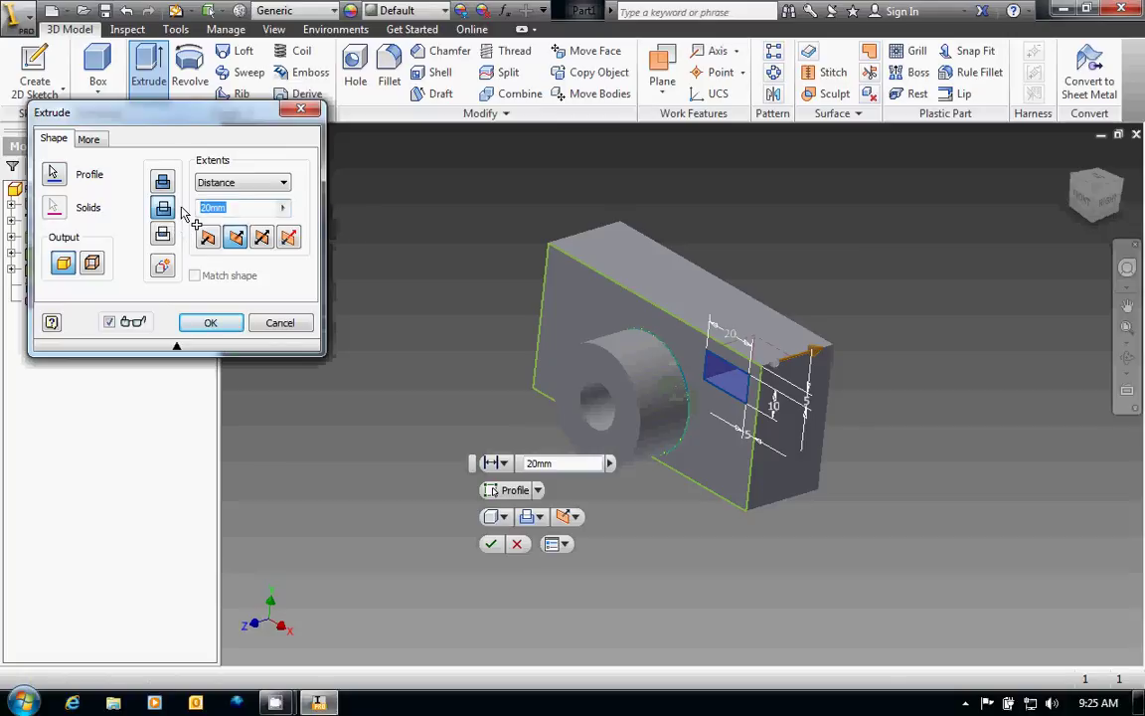
type("5")
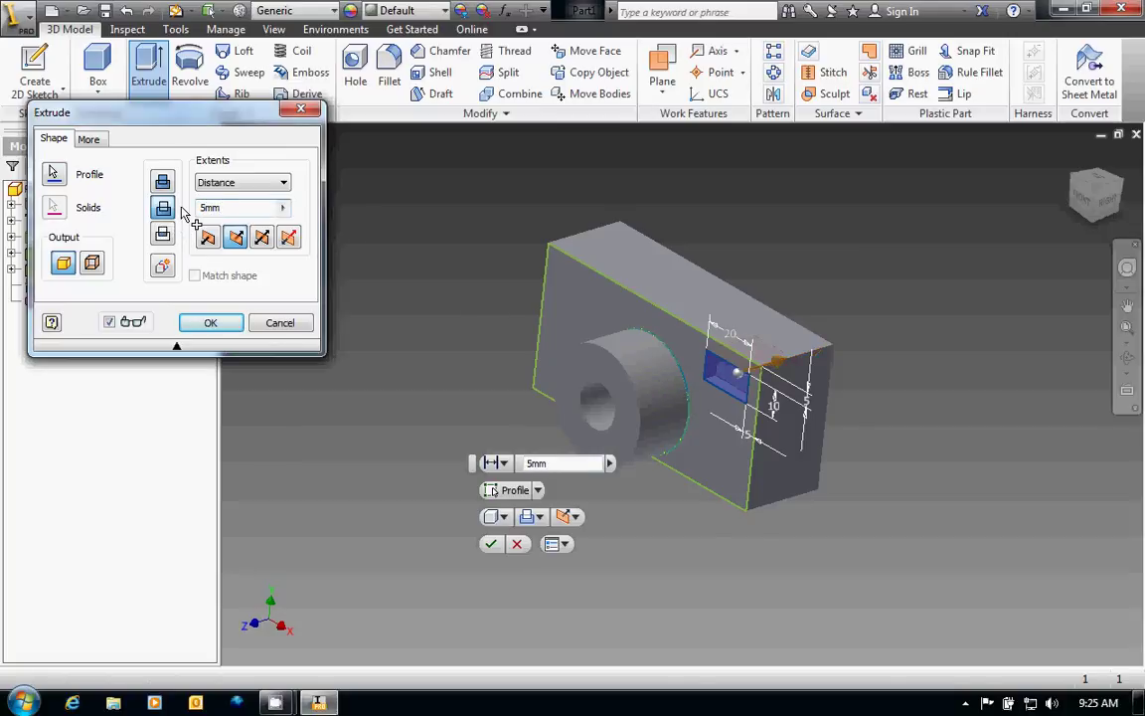
left_click(211, 322)
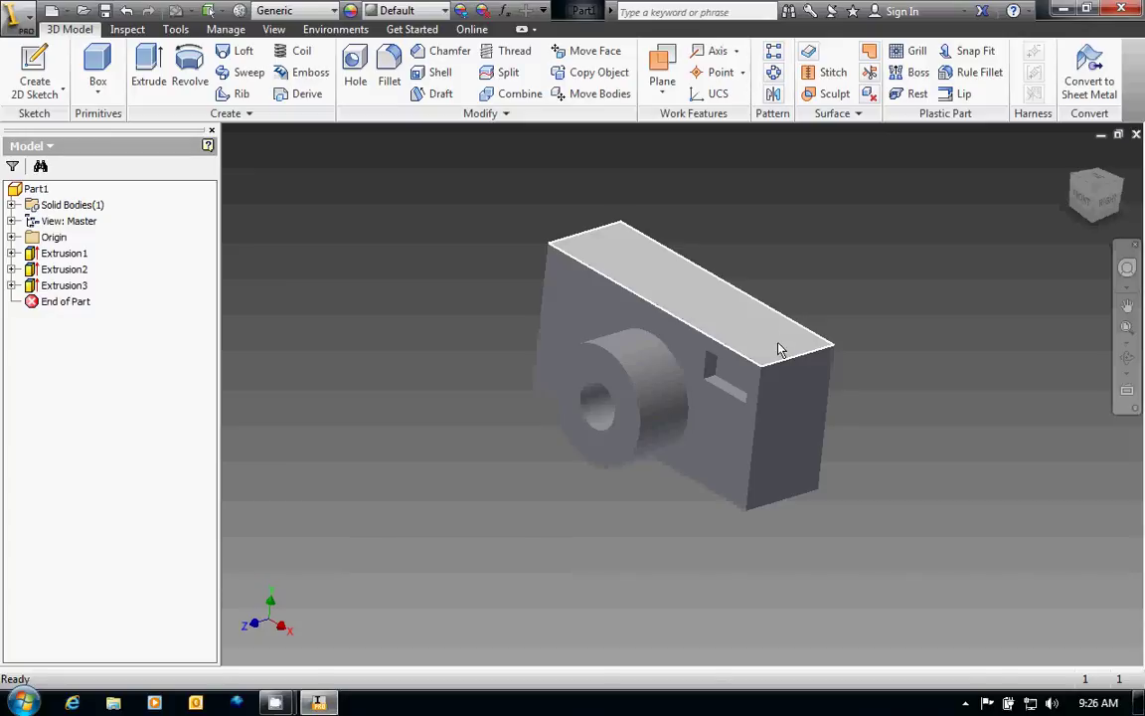
- Orbit the model to inspect the recess, then start saving the camera part
middle_click_drag(843, 399, 614, 319, "shift")
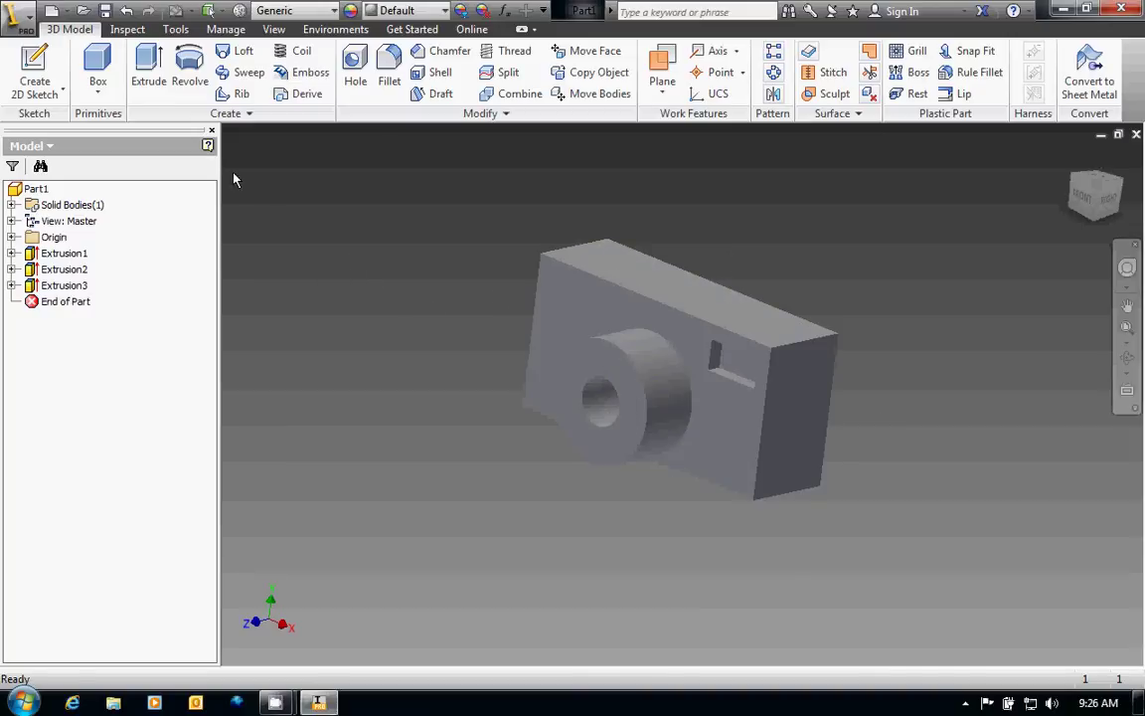
left_click(106, 12)
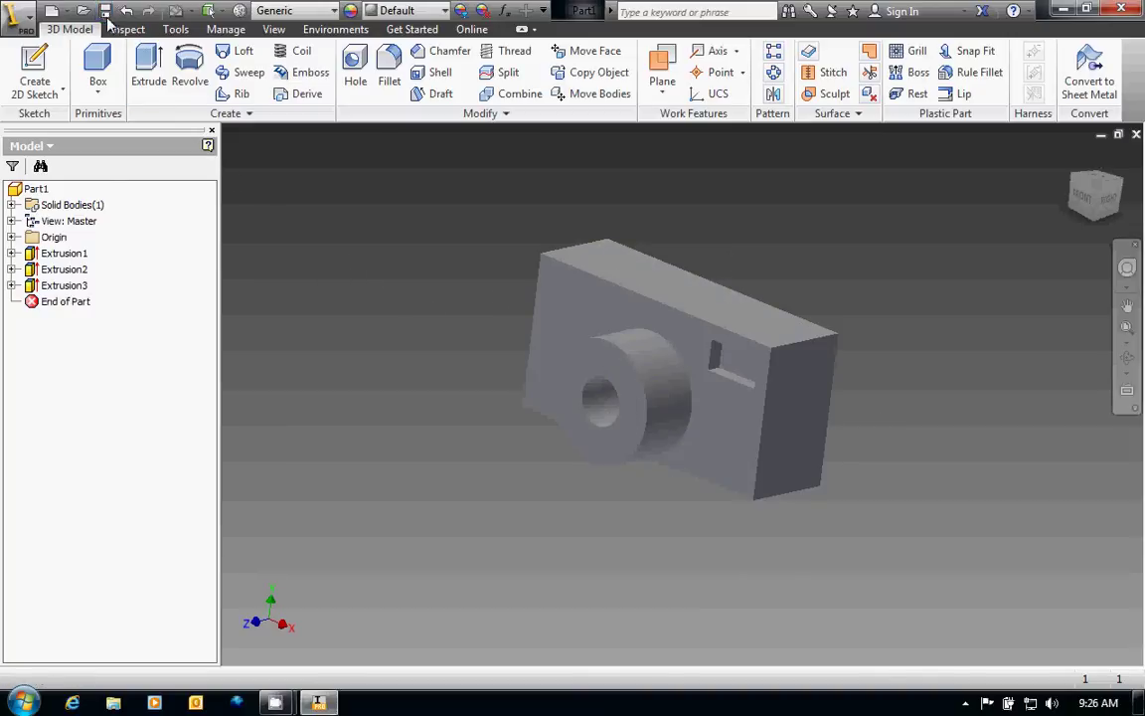